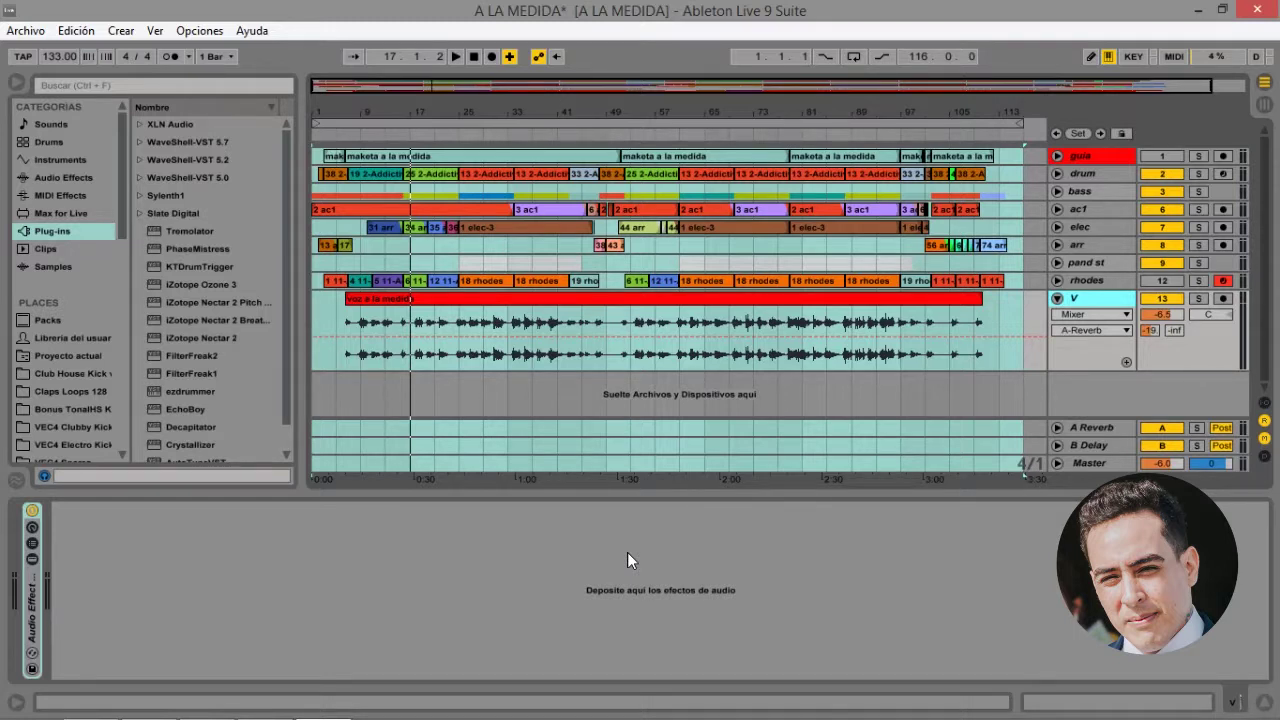
Step: Switch to Chrome and look through the RB Podcast playlist beside the RB PODCAST 38 YouTube video
{"action": "left_click", "coordinate": [90, 710]}
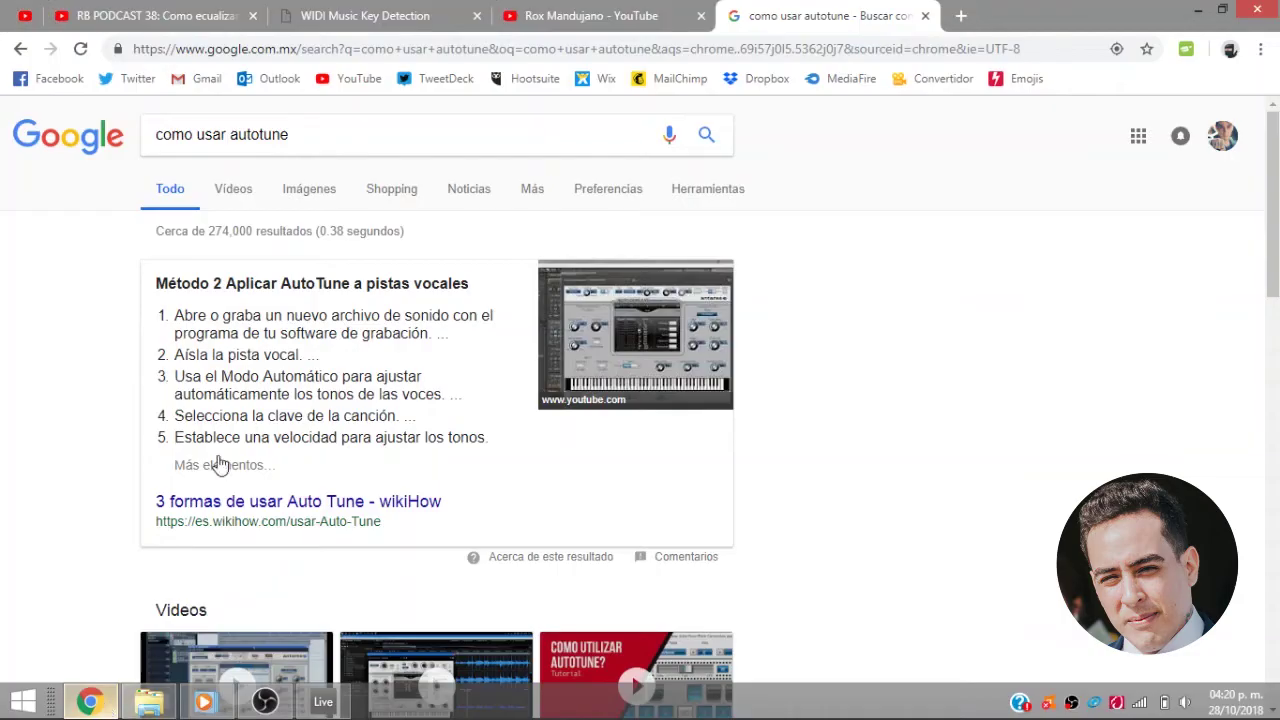
{"action": "left_click", "coordinate": [160, 15]}
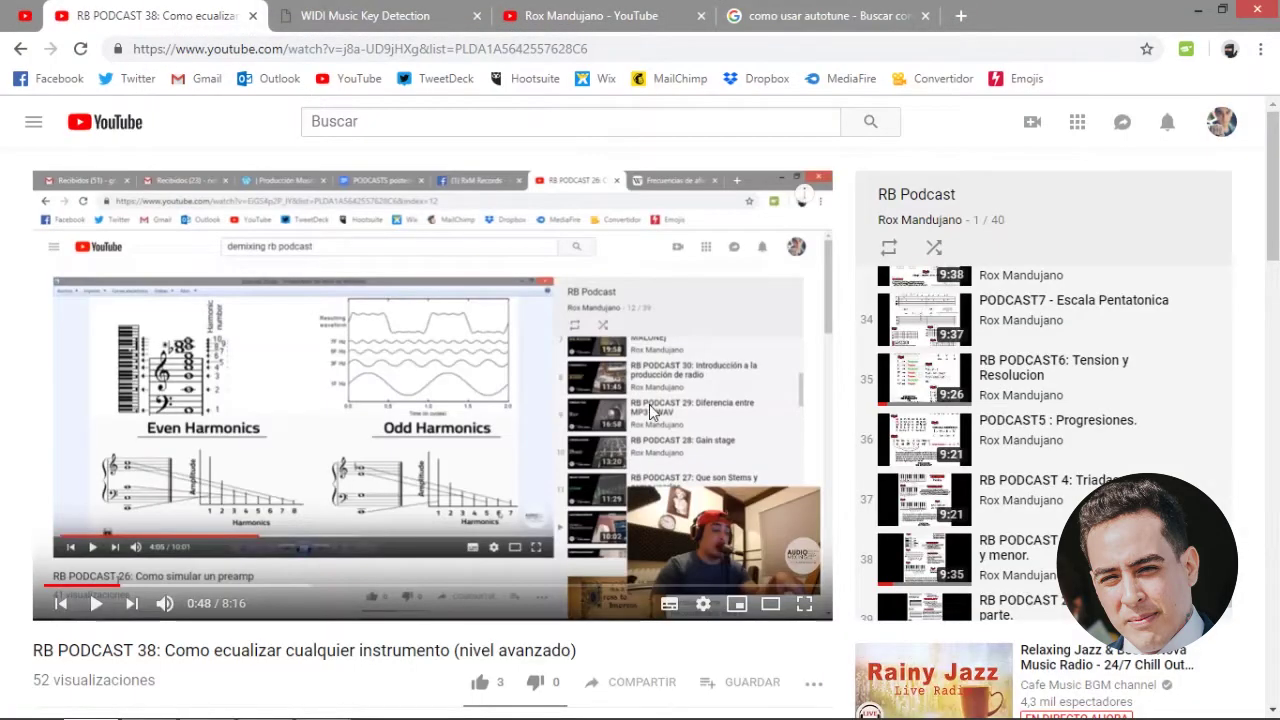
{"action": "scroll", "coordinate": [1015, 470], "scroll_direction": "down", "scroll_amount": 1}
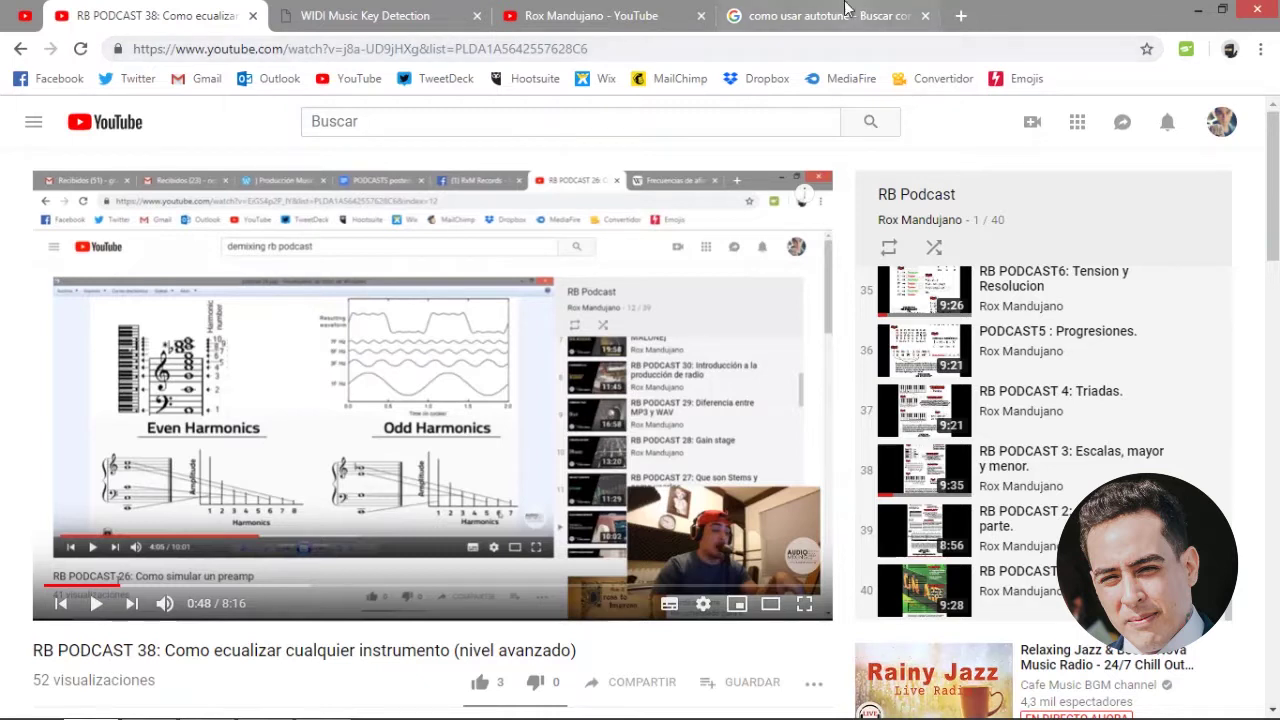
Step: Switch to Ableton Live, play the arrangement from bar 9 and solo the vocal track V
{"action": "mouse_move", "coordinate": [262, 710]}
{"action": "left_click", "coordinate": [323, 703]}
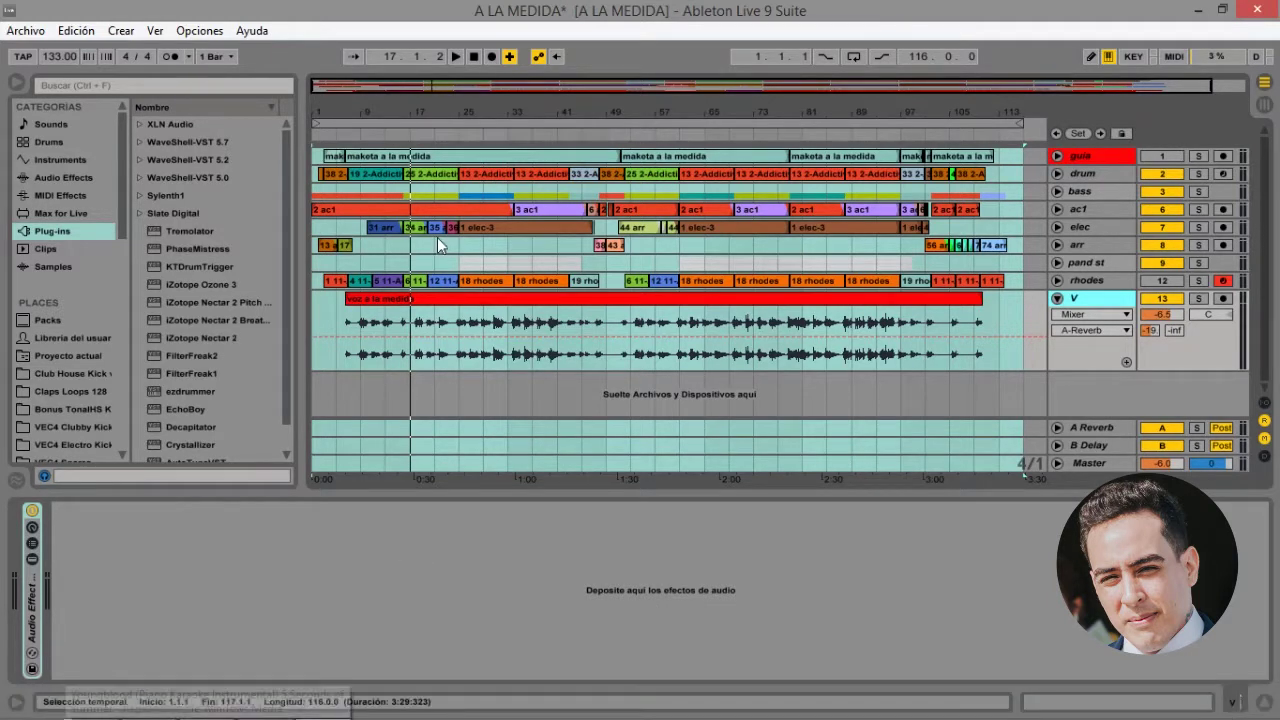
{"action": "left_click", "coordinate": [346, 357]}
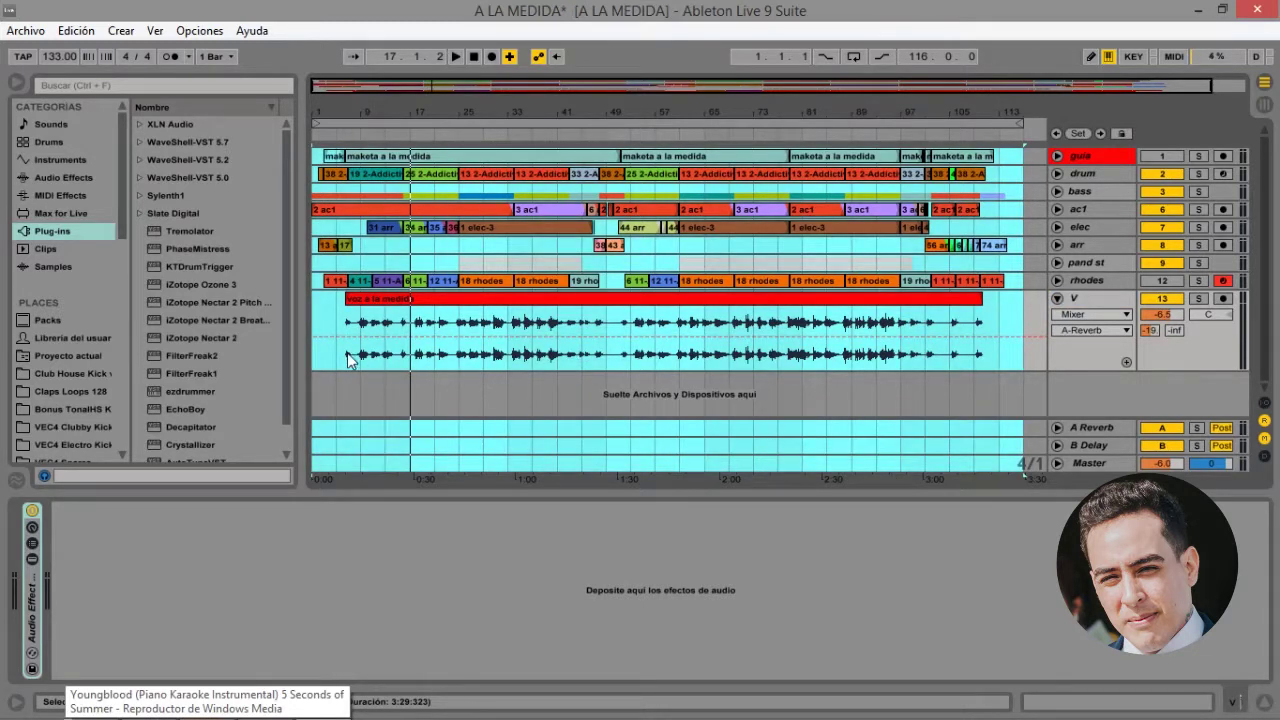
{"action": "left_click", "coordinate": [347, 354]}
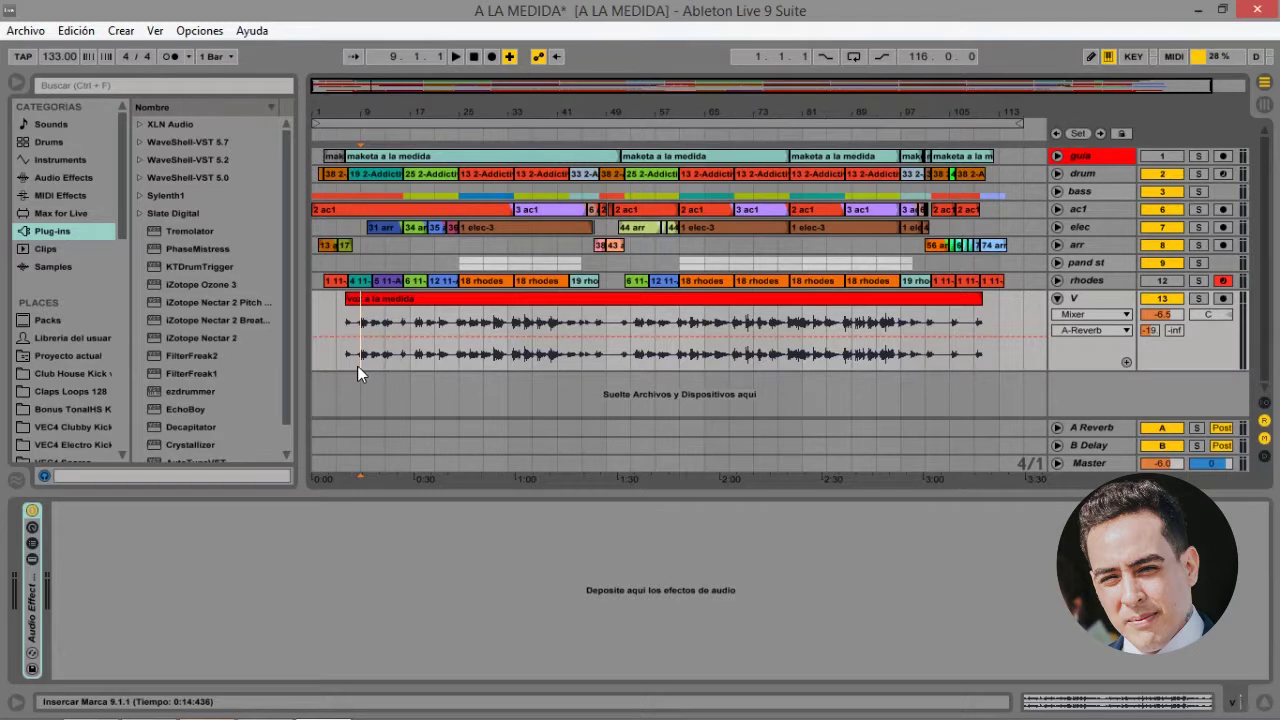
{"action": "key", "text": "space"}
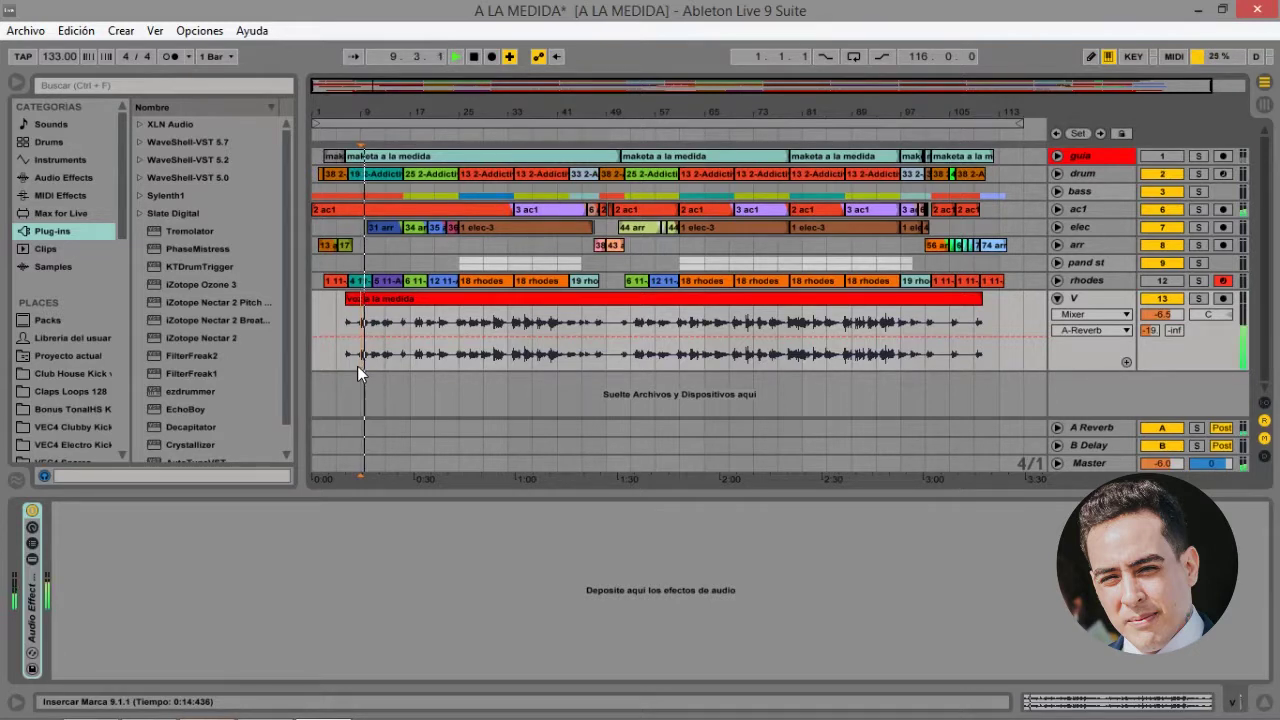
{"action": "left_click", "coordinate": [1199, 298]}
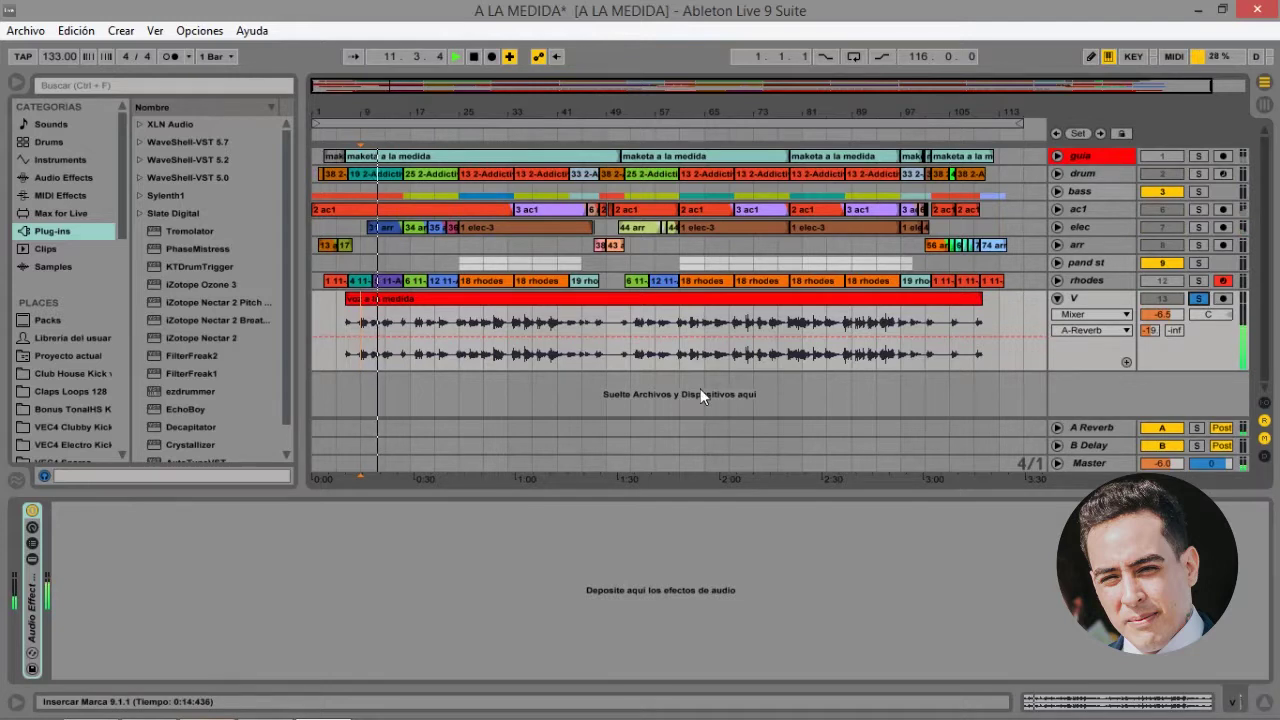
Step: Check the microphone and desktop audio levels in the OBS mixer, and return to Ableton Live
{"action": "mouse_move", "coordinate": [214, 705]}
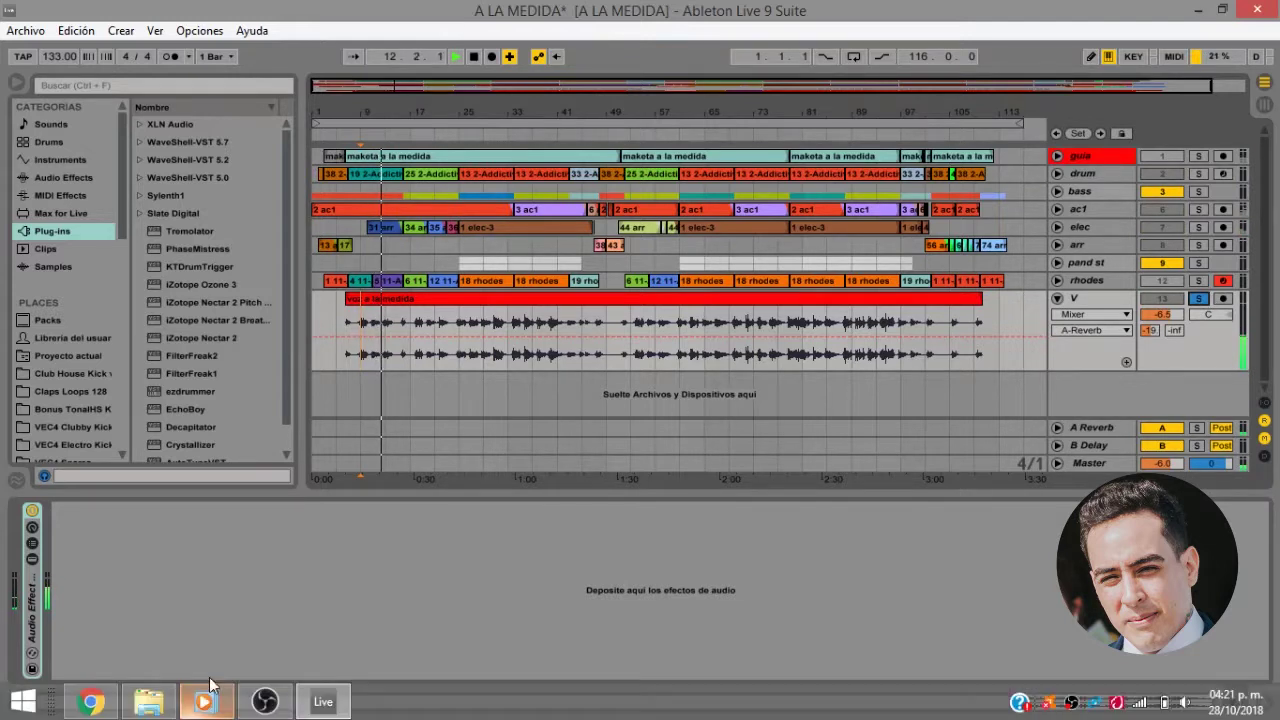
{"action": "left_click", "coordinate": [266, 703]}
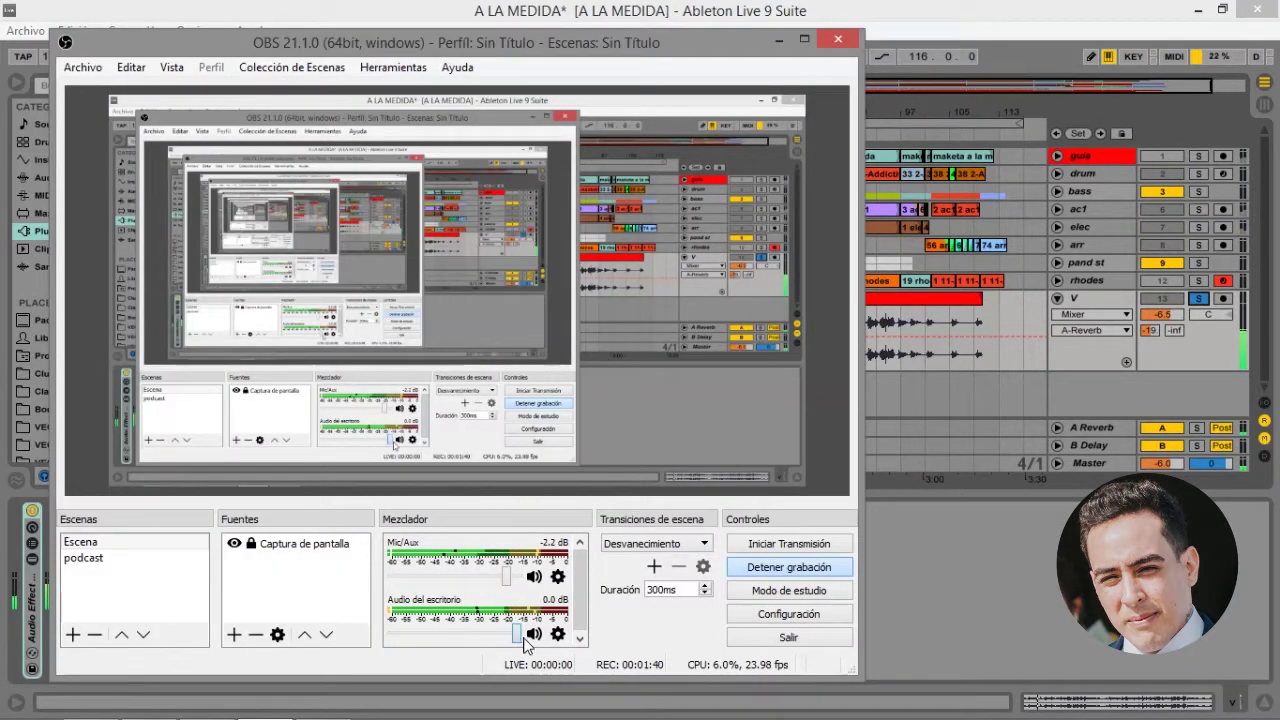
{"action": "key", "text": "alt+Tab"}
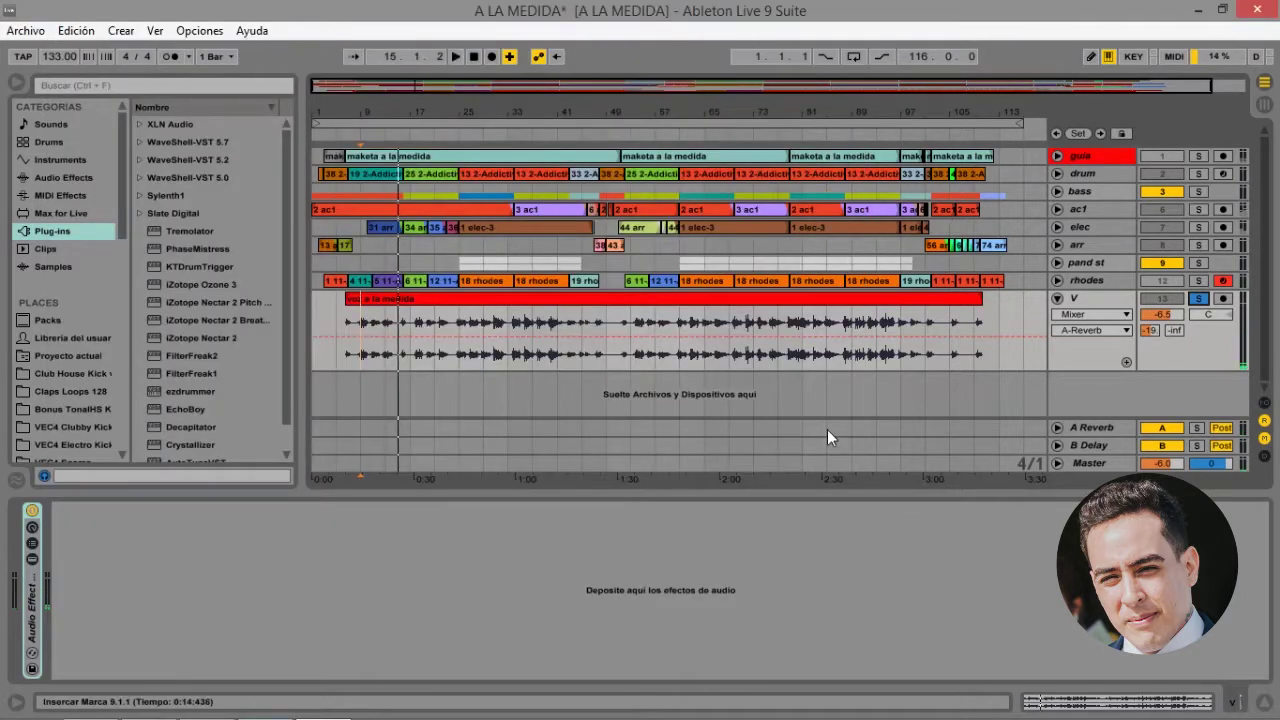
Step: View the handwritten chord notes in tonos.jpg from the A LA MEDIDA folder in File Explorer, and return to Ableton Live
{"action": "mouse_move", "coordinate": [1040, 702]}
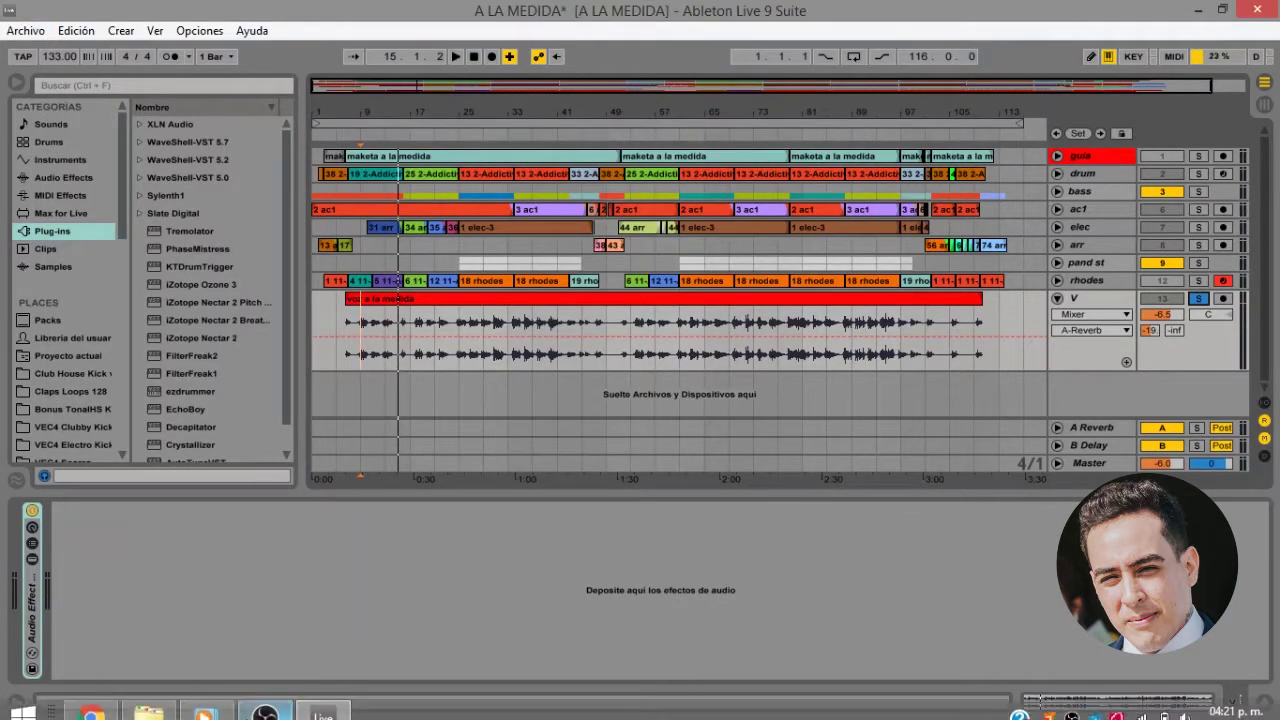
{"action": "left_click", "coordinate": [143, 708]}
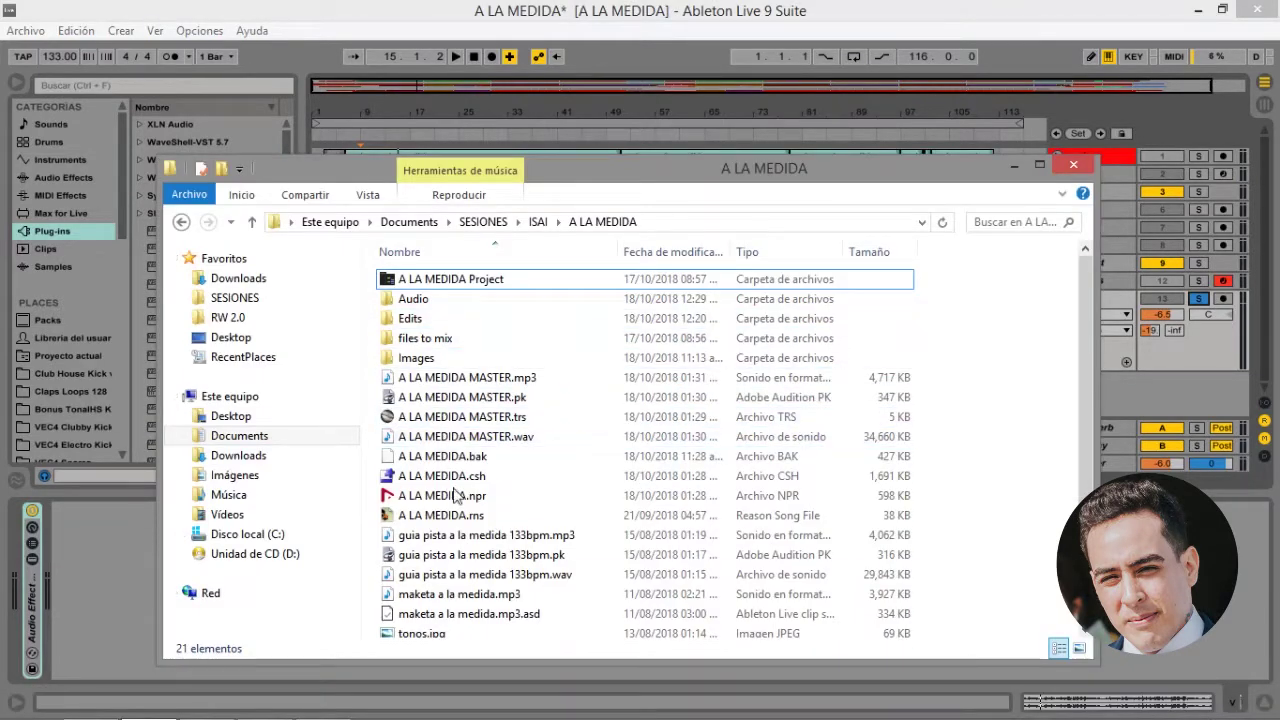
{"action": "scroll", "coordinate": [440, 575], "scroll_direction": "down", "scroll_amount": 1}
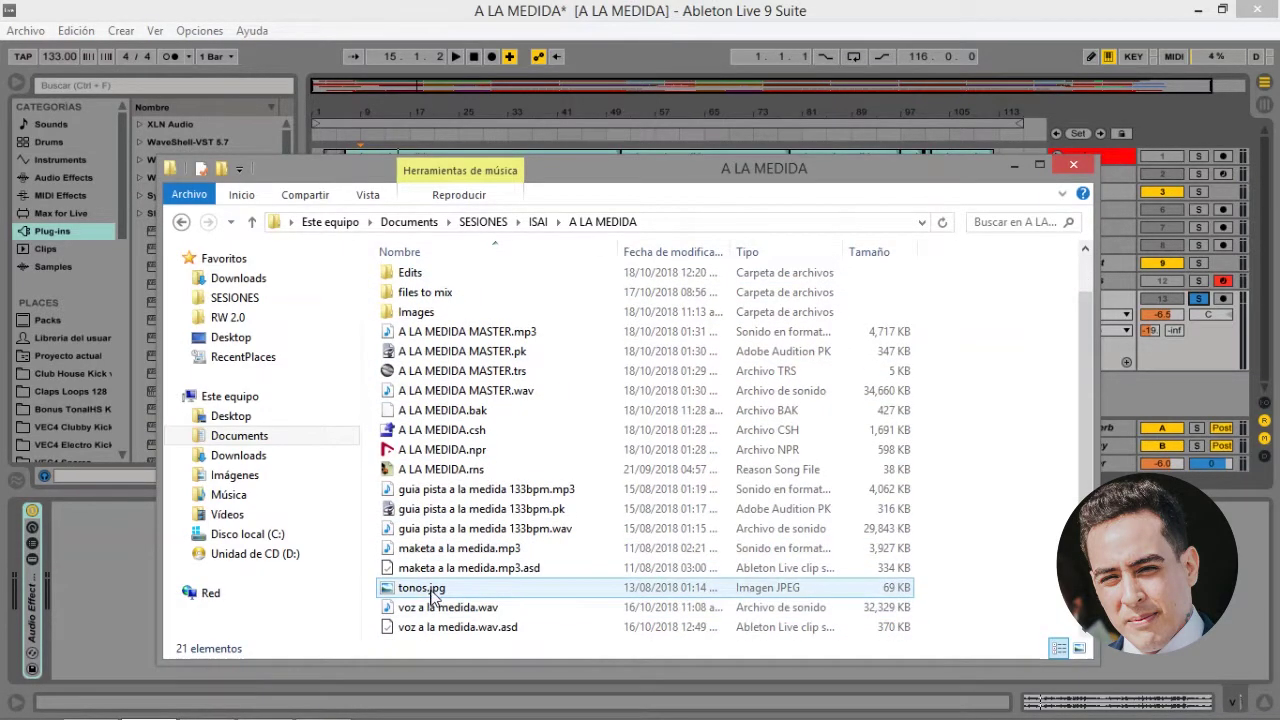
{"action": "left_click", "coordinate": [431, 590]}
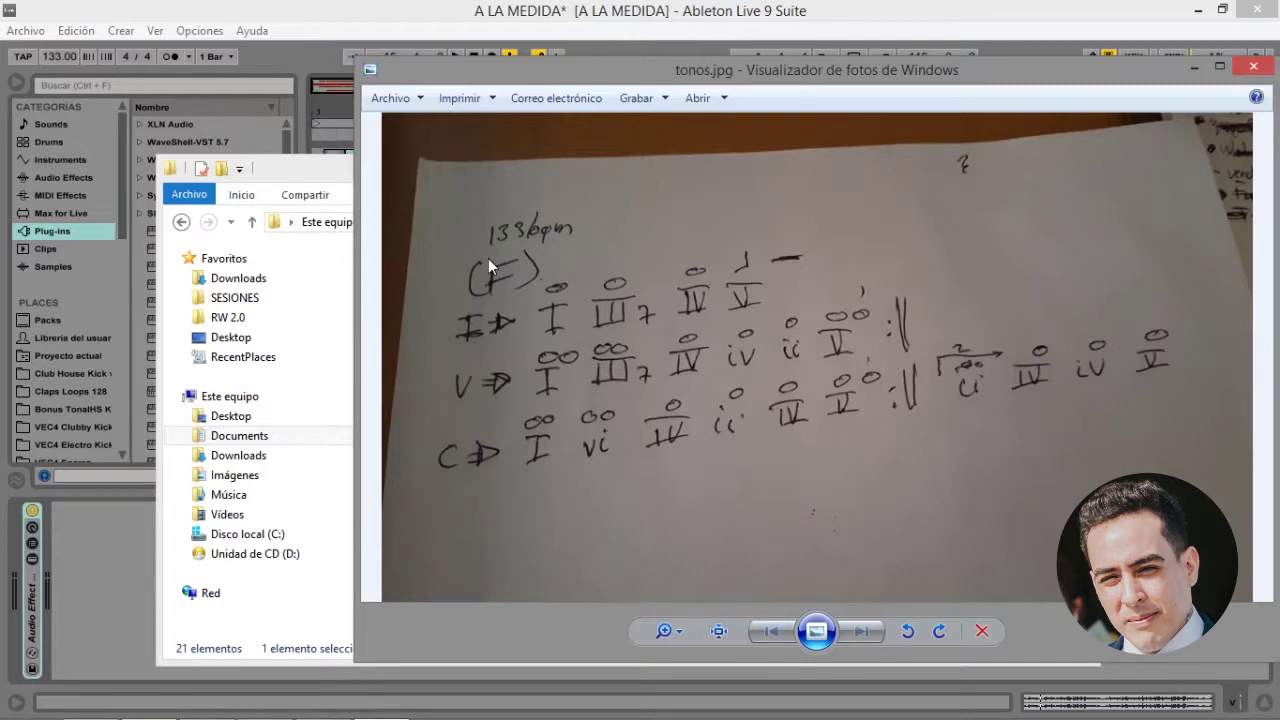
{"action": "key", "text": "alt+Tab"}
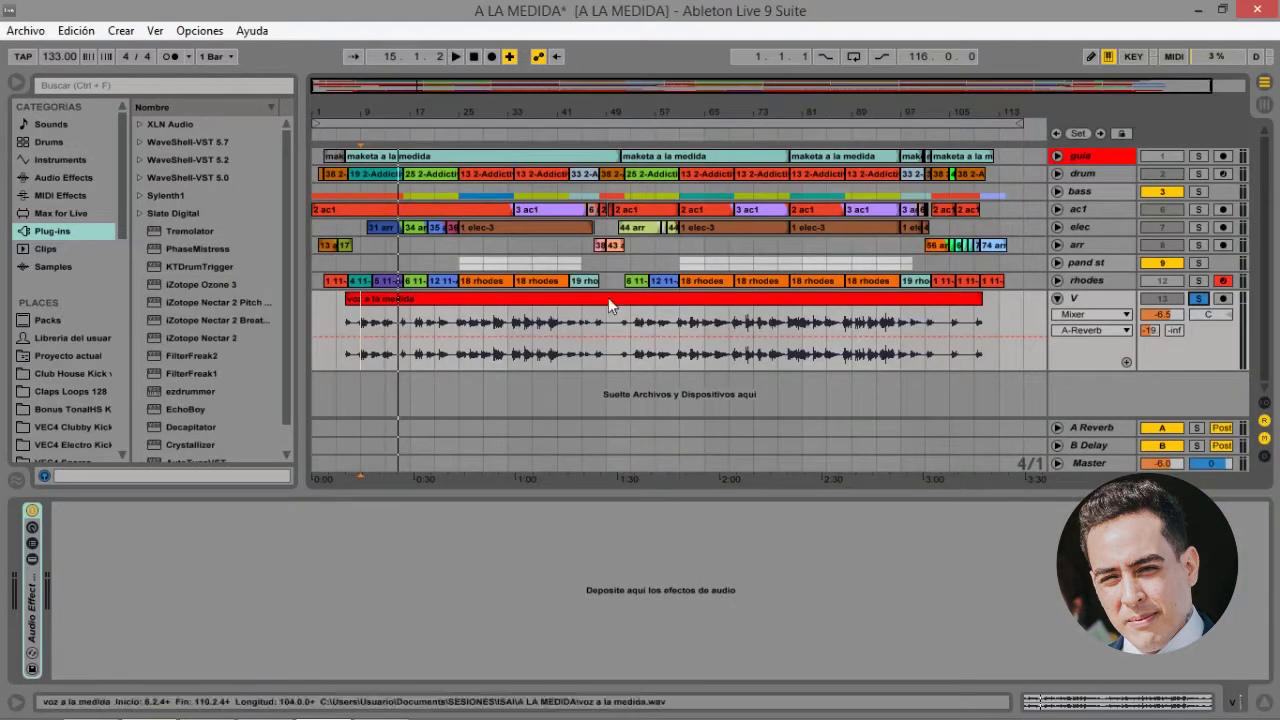
Step: Switch to Chrome, search the web for "key detection online" and open the WIDI Music Key Detection site
{"action": "mouse_move", "coordinate": [151, 713]}
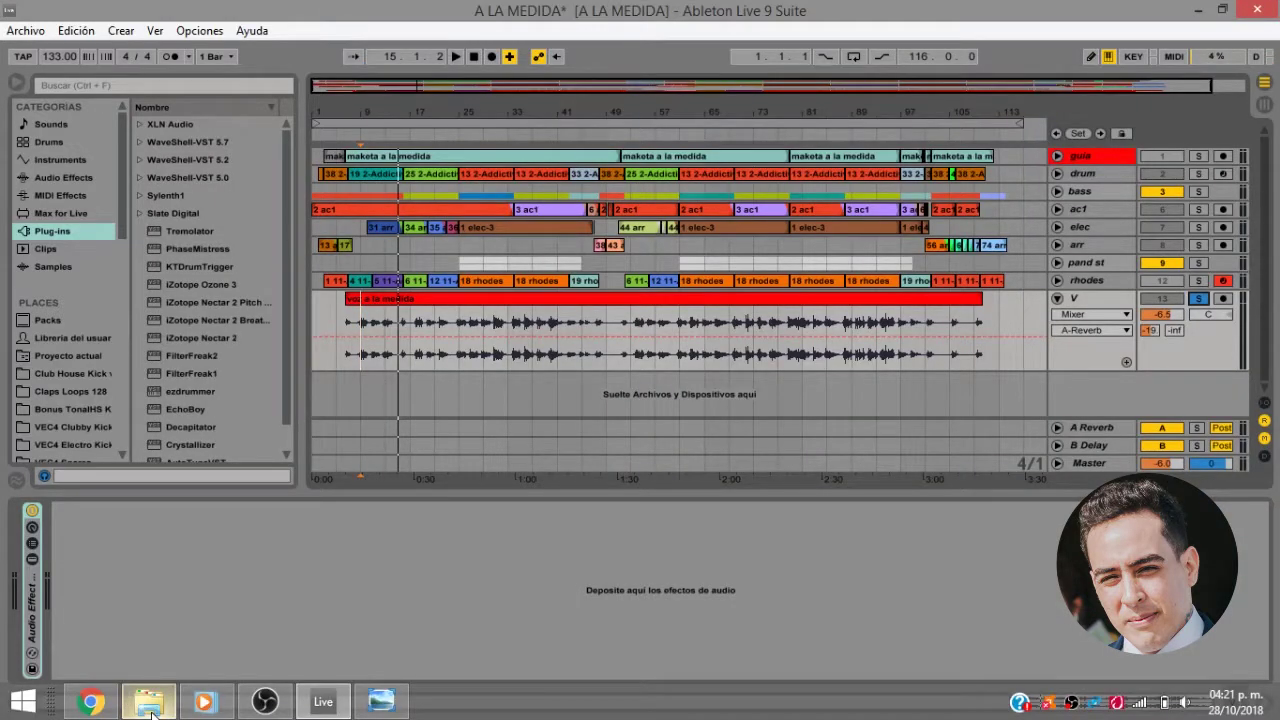
{"action": "left_click", "coordinate": [90, 701]}
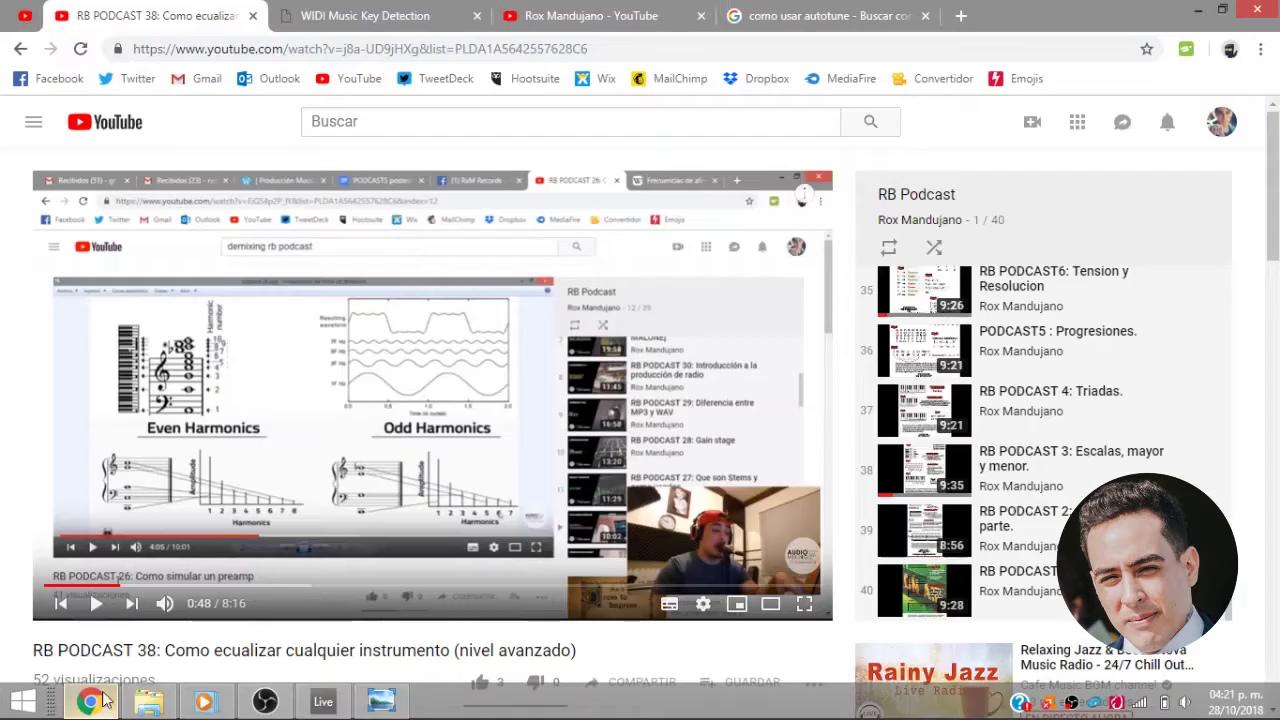
{"action": "left_click", "coordinate": [360, 18]}
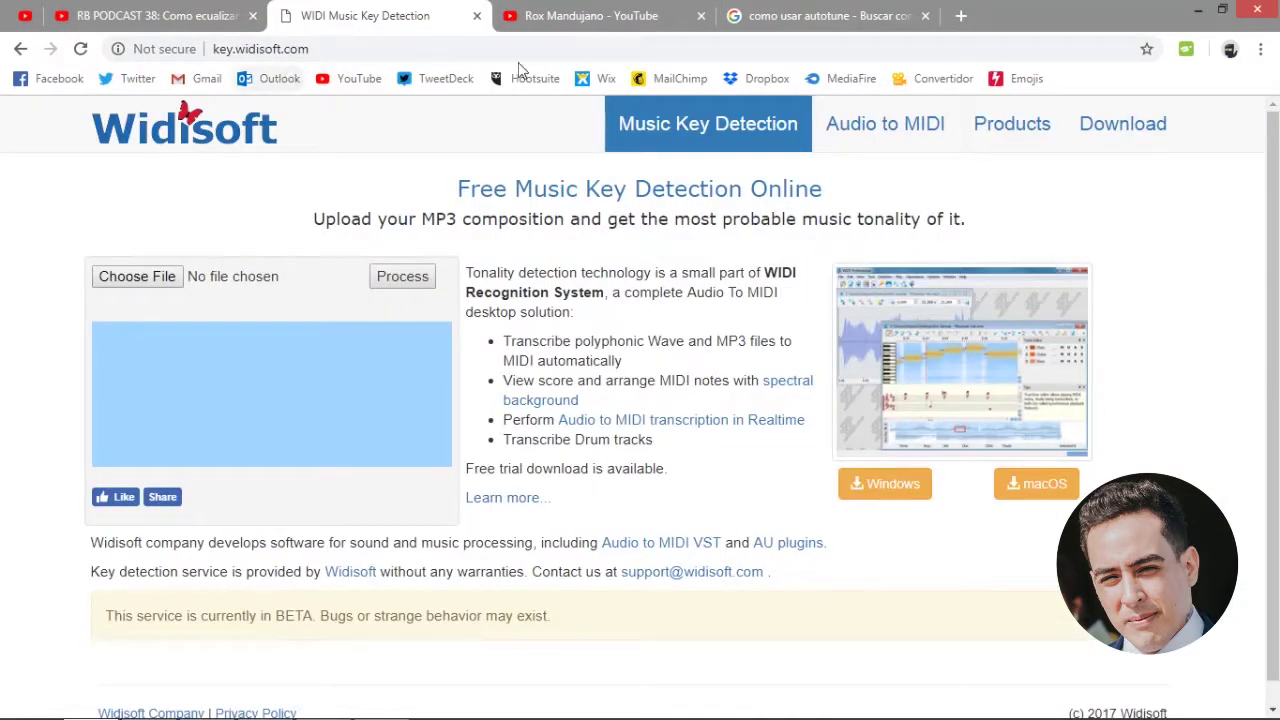
{"action": "left_click", "coordinate": [563, 50]}
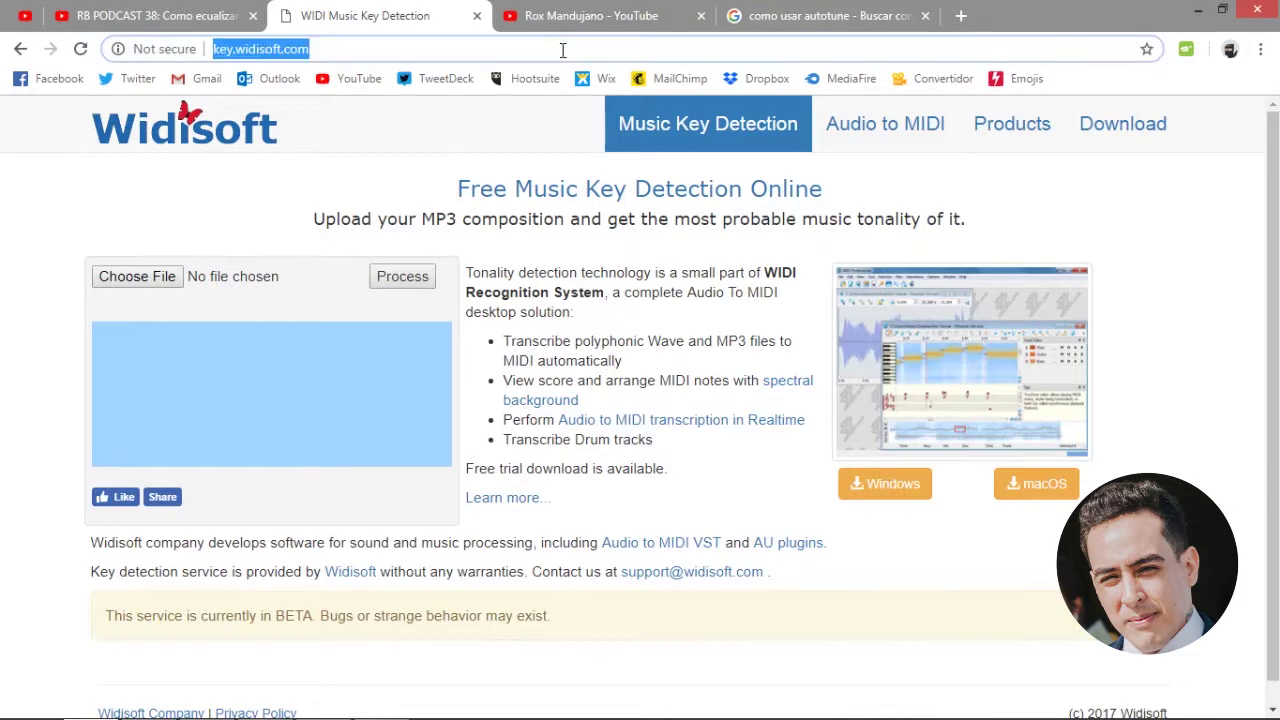
{"action": "type", "text": "key"}
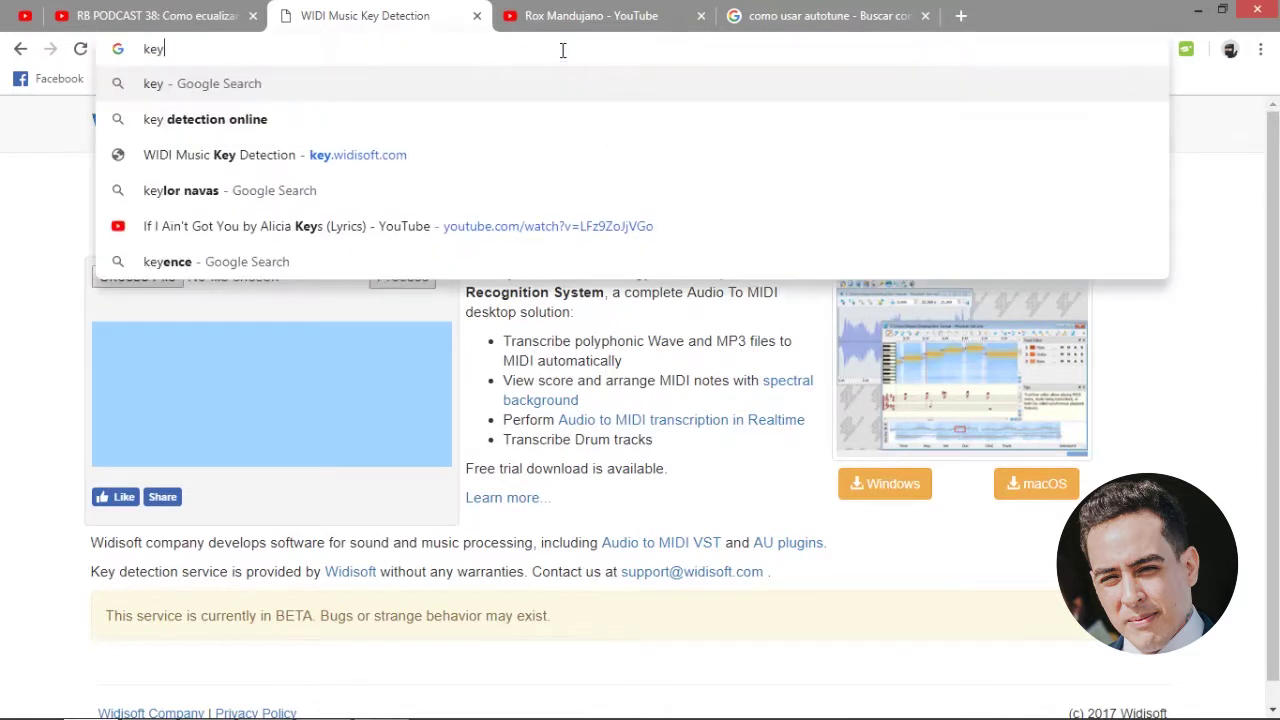
{"action": "type", "text": " dete"}
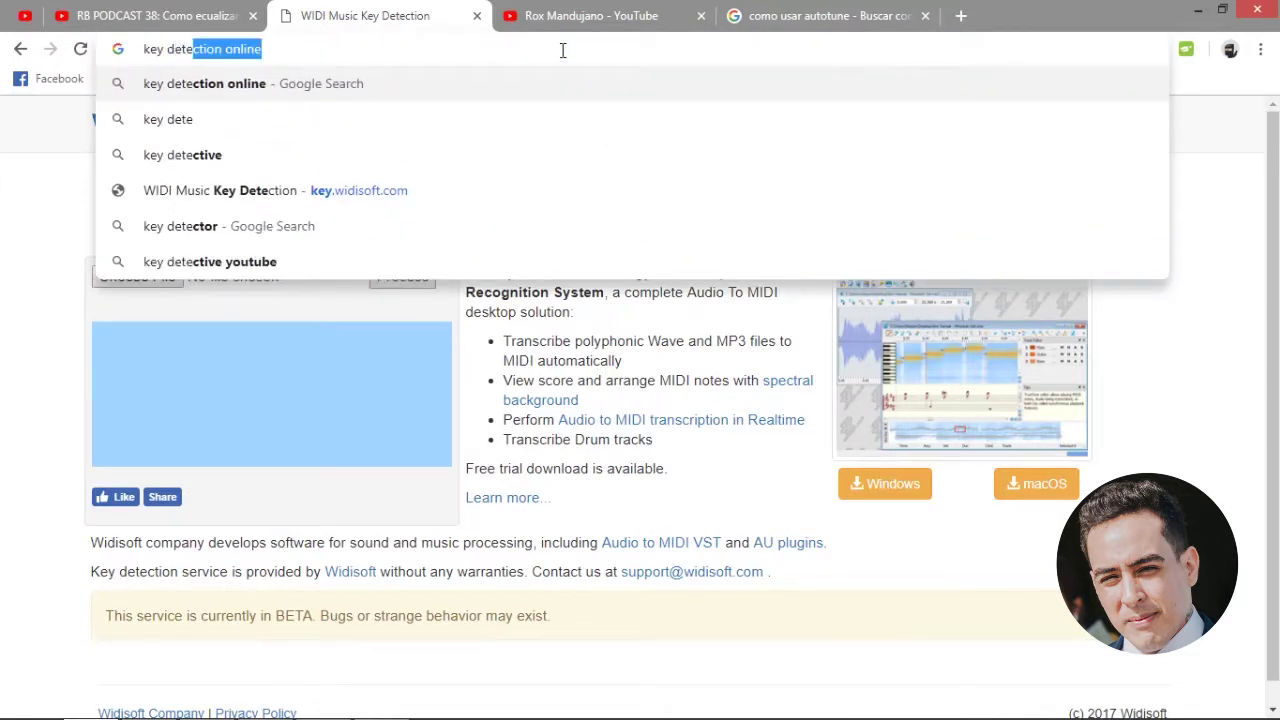
{"action": "key", "text": "Return"}
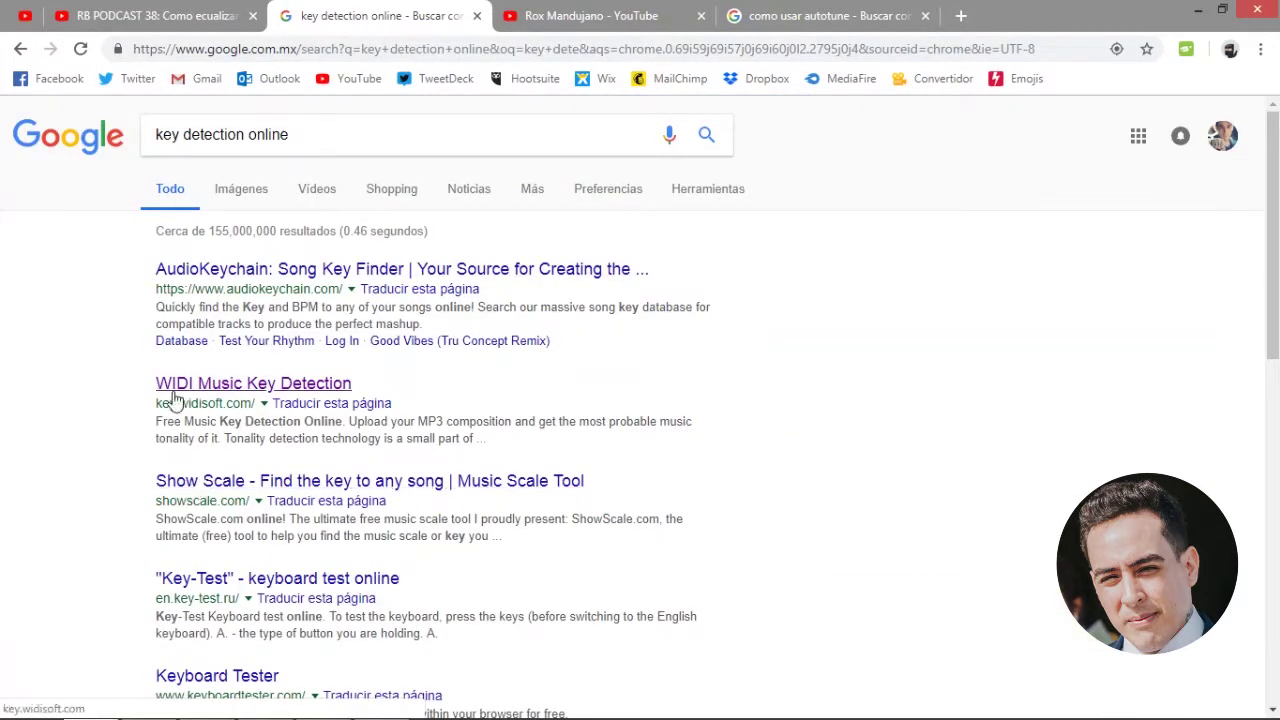
{"action": "left_click", "coordinate": [253, 397]}
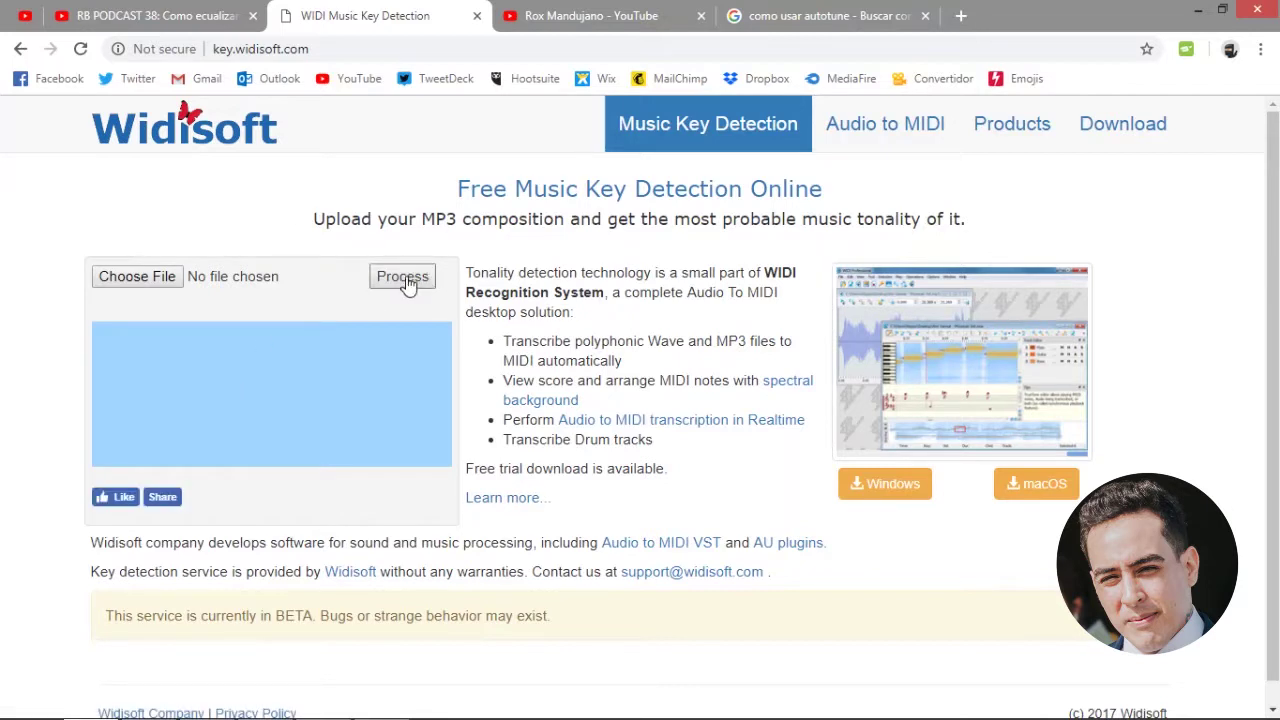
Step: Choose A LA MEDIDA MASTER.mp3 from the A LA MEDIDA session folder and process it for key detection
{"action": "left_click", "coordinate": [145, 281]}
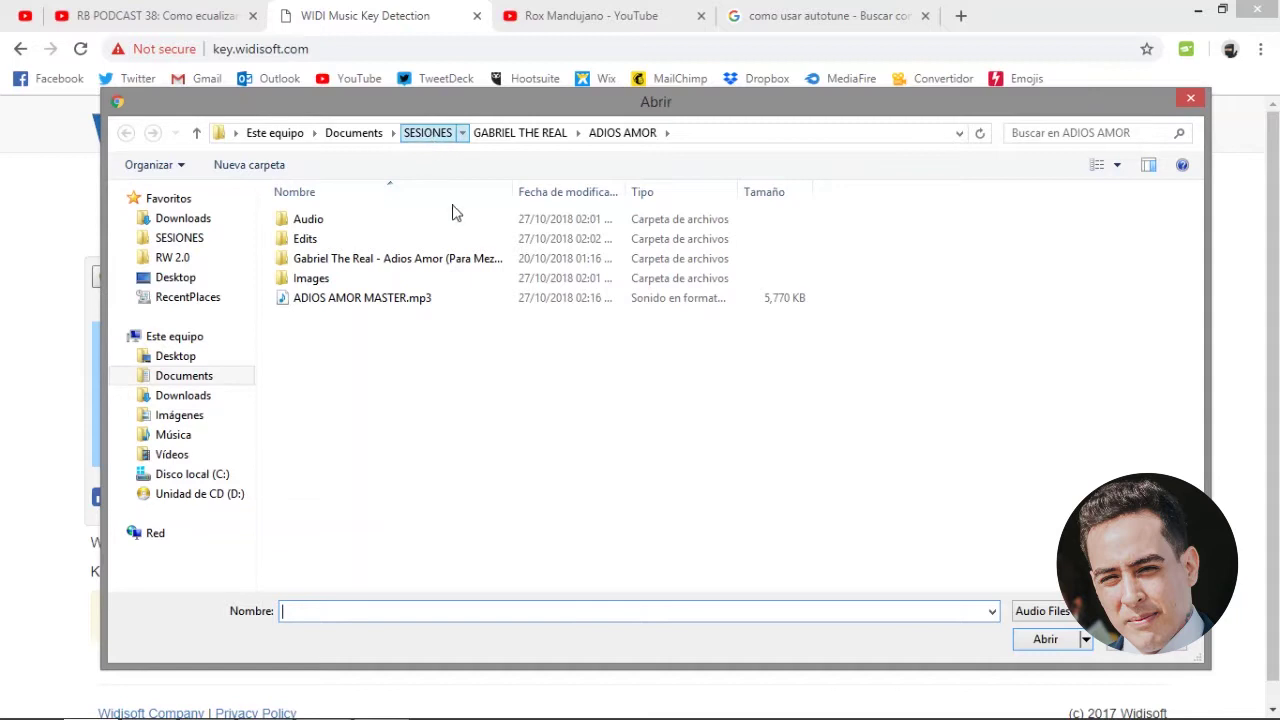
{"action": "left_click", "coordinate": [314, 398]}
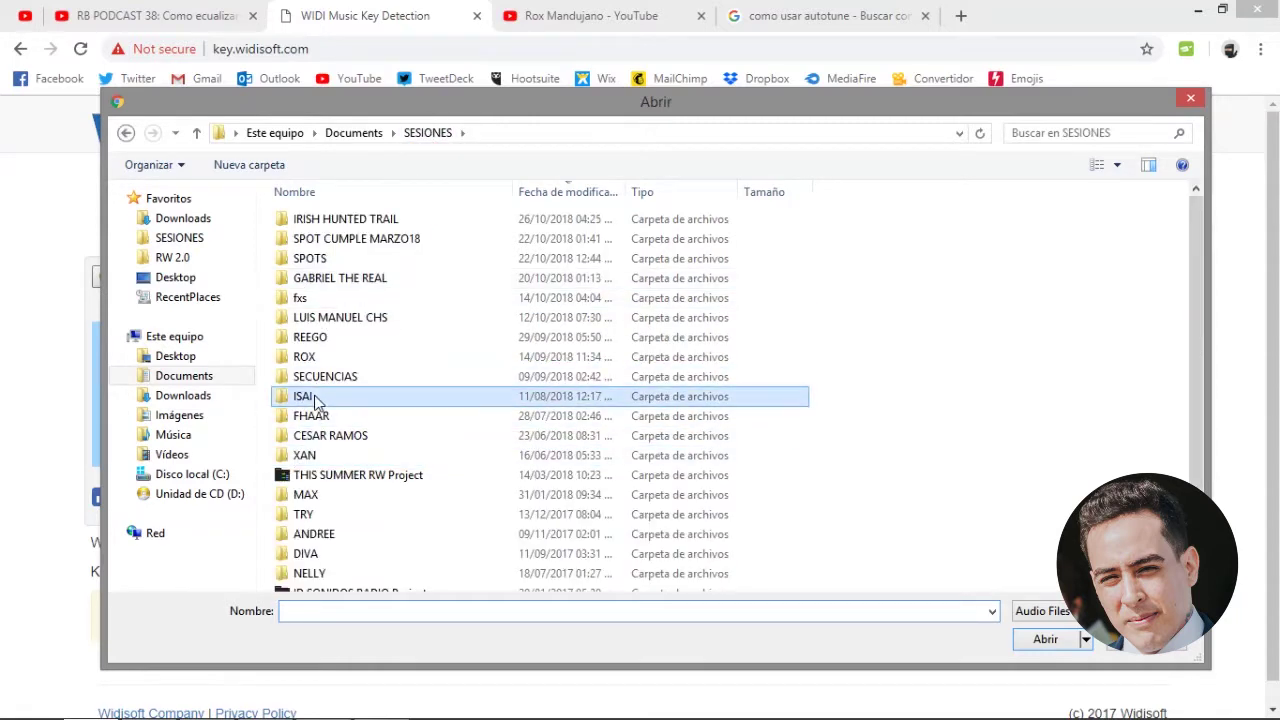
{"action": "double_click", "coordinate": [314, 398]}
{"action": "double_click", "coordinate": [335, 218]}
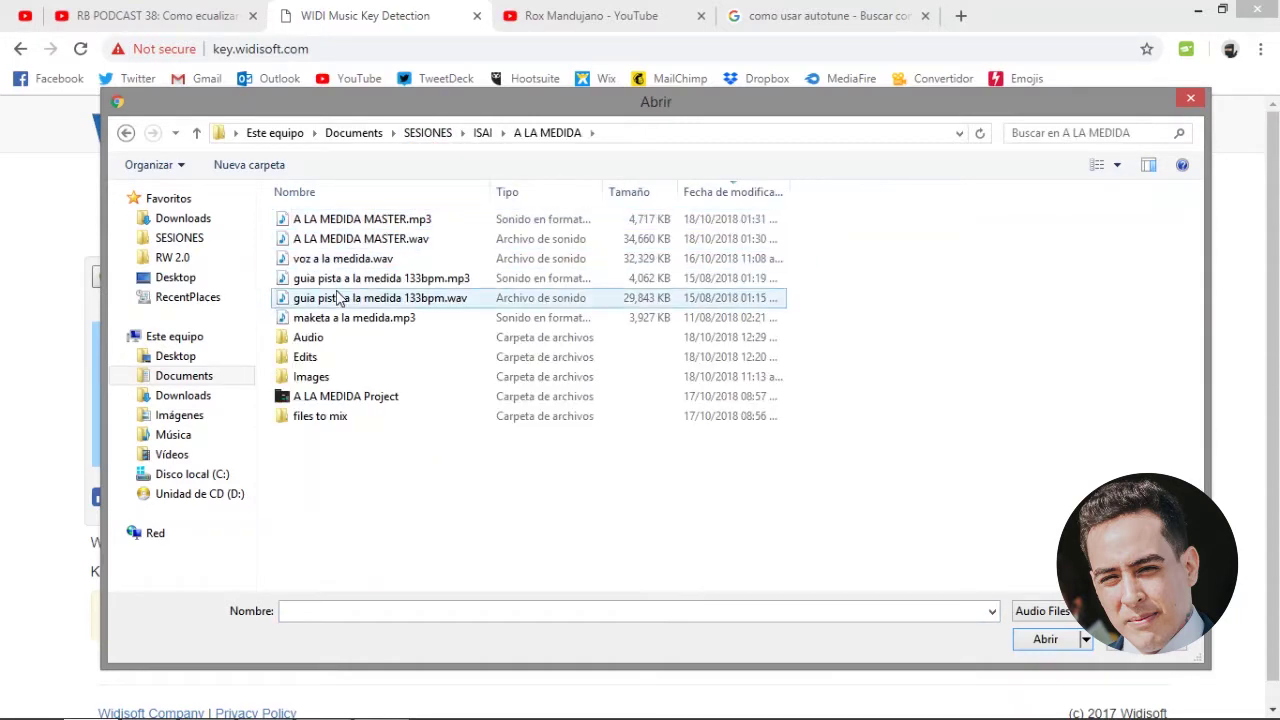
{"action": "left_click", "coordinate": [385, 224]}
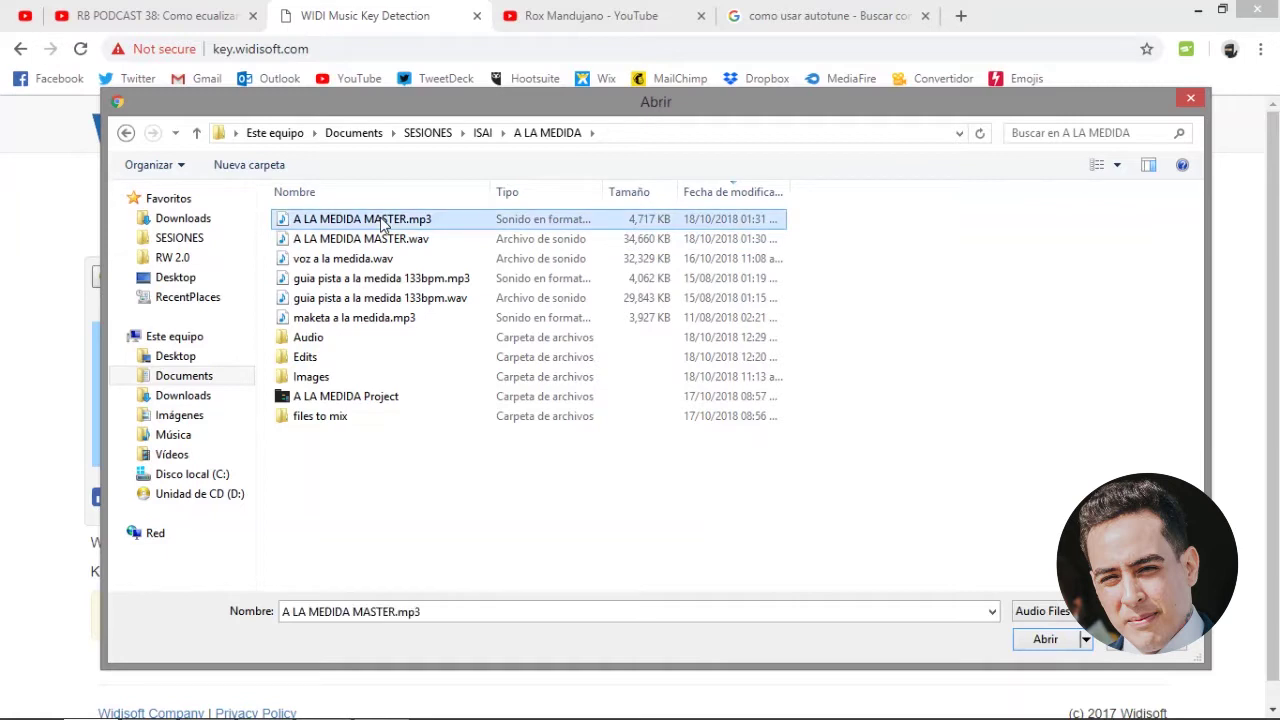
{"action": "double_click", "coordinate": [385, 224]}
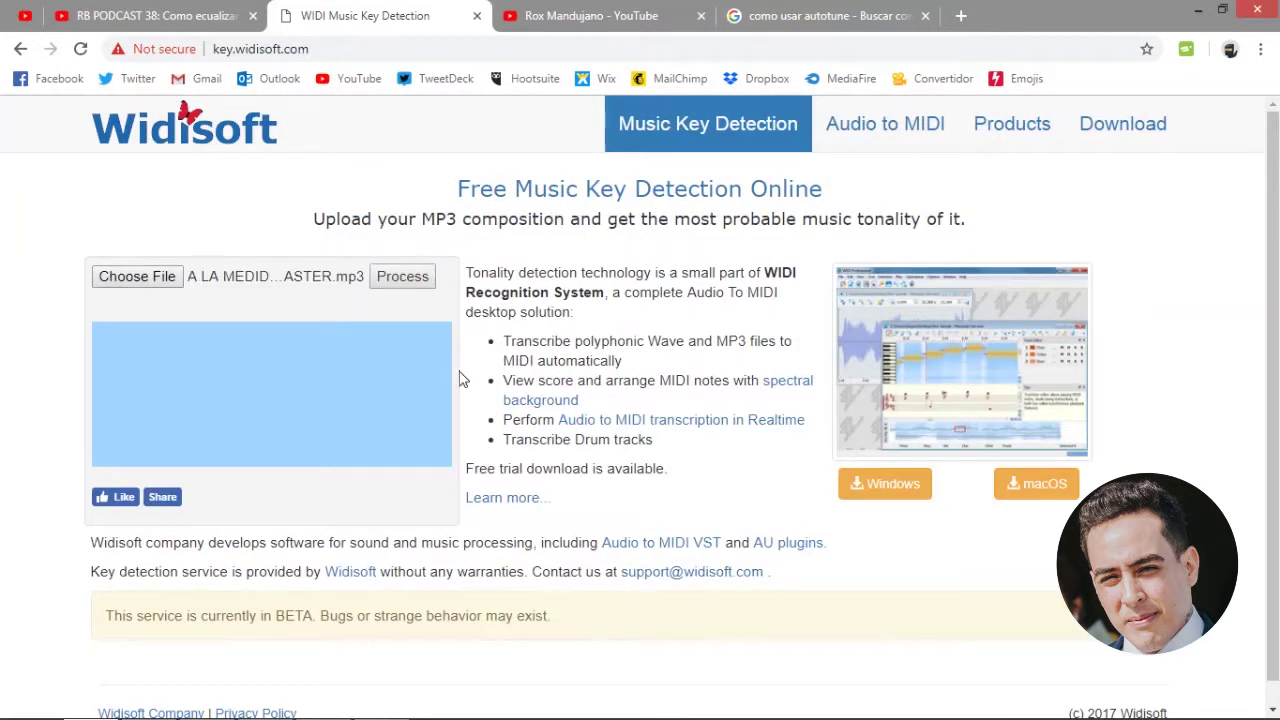
{"action": "left_click", "coordinate": [402, 280]}
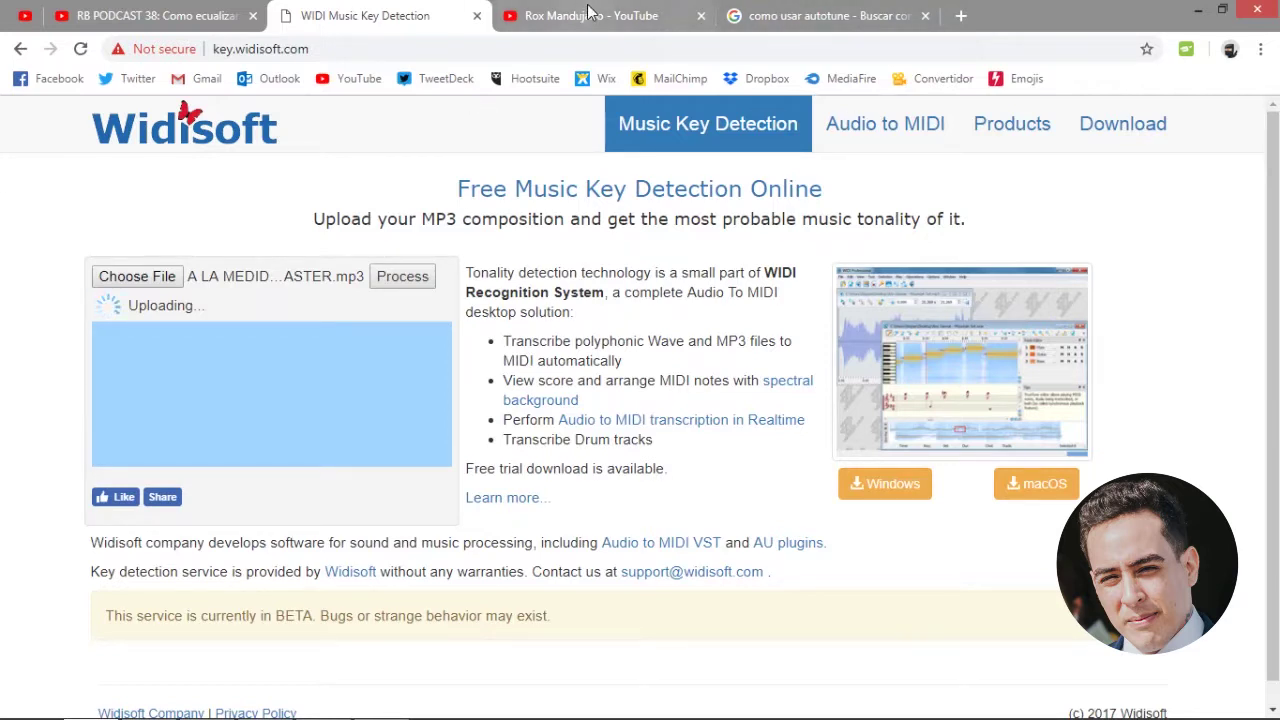
Step: Switch to Ableton Live, open AutoTune from the vocal track's Audio Effect Rack and set its correction mode to Graphical
{"action": "left_click", "coordinate": [322, 712]}
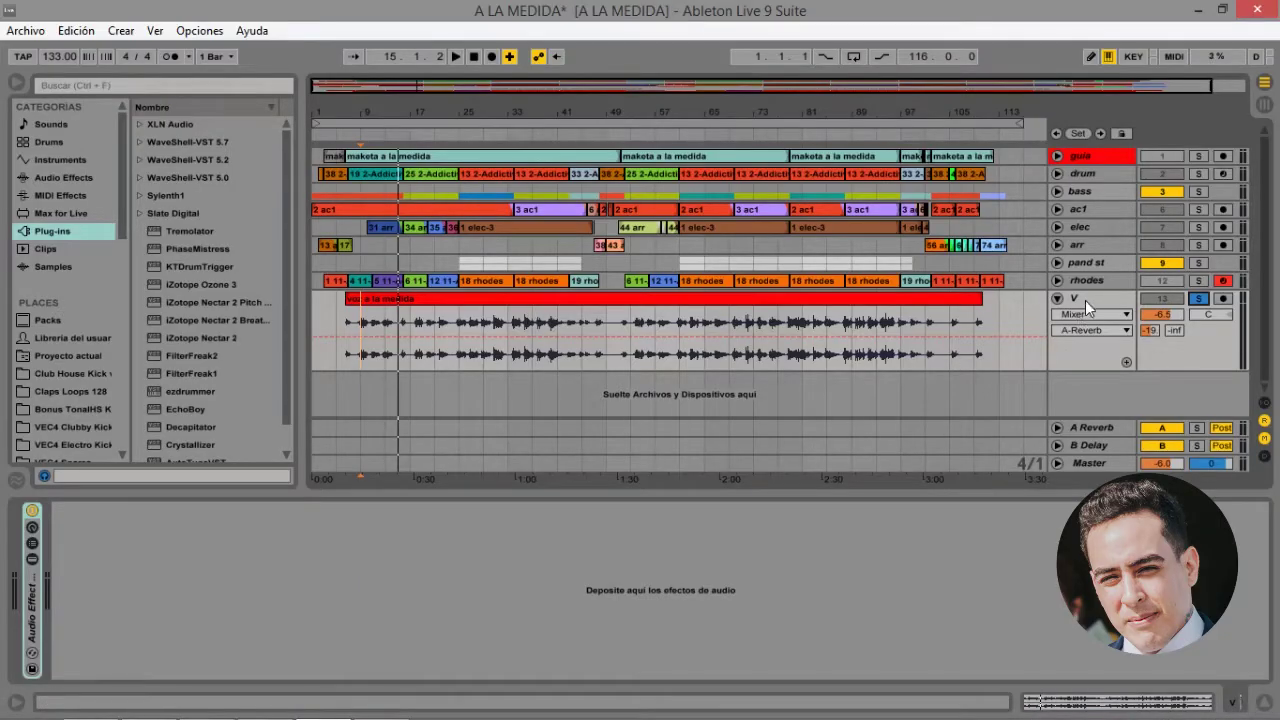
{"action": "left_click", "coordinate": [1084, 301]}
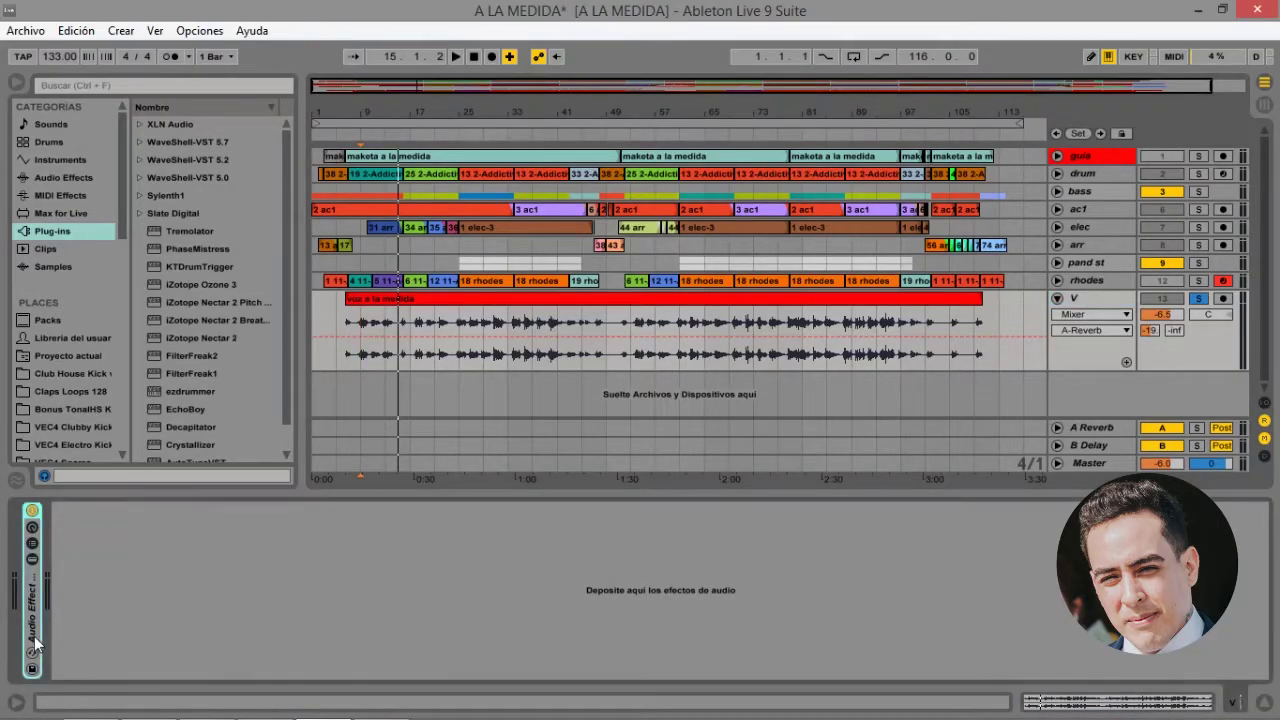
{"action": "double_click", "coordinate": [32, 590]}
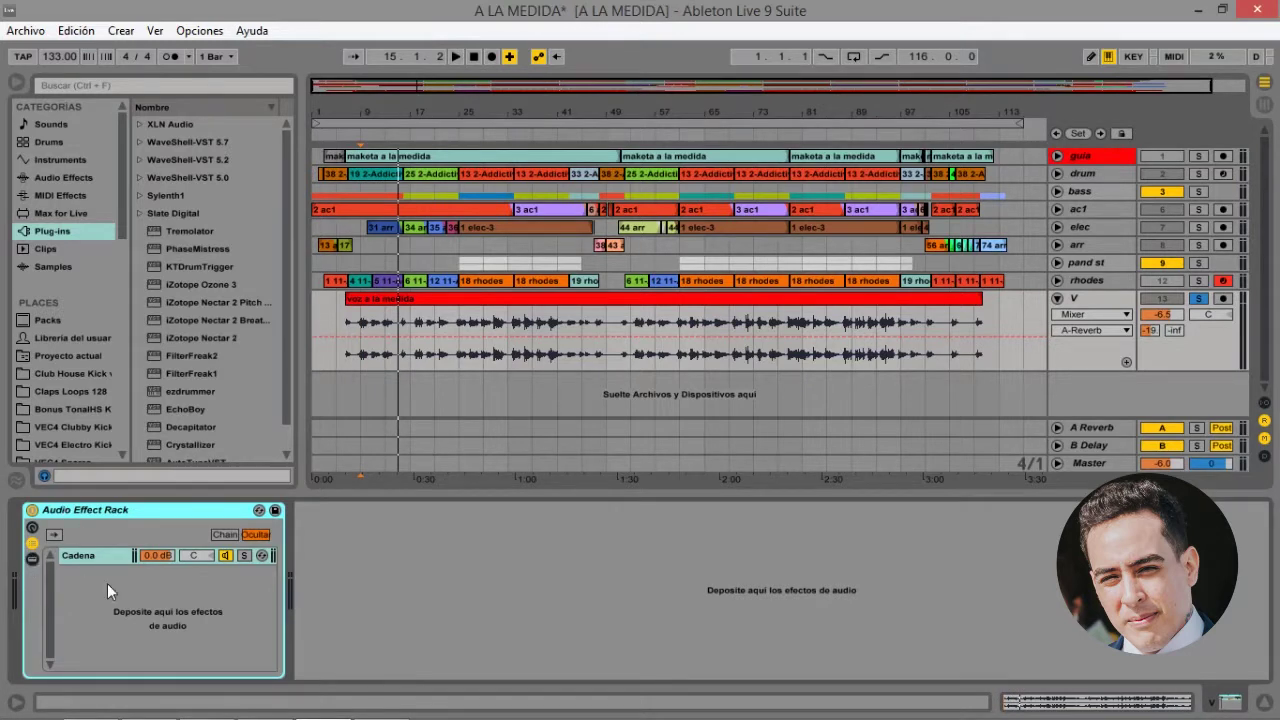
{"action": "left_click", "coordinate": [32, 559]}
{"action": "left_click", "coordinate": [327, 510]}
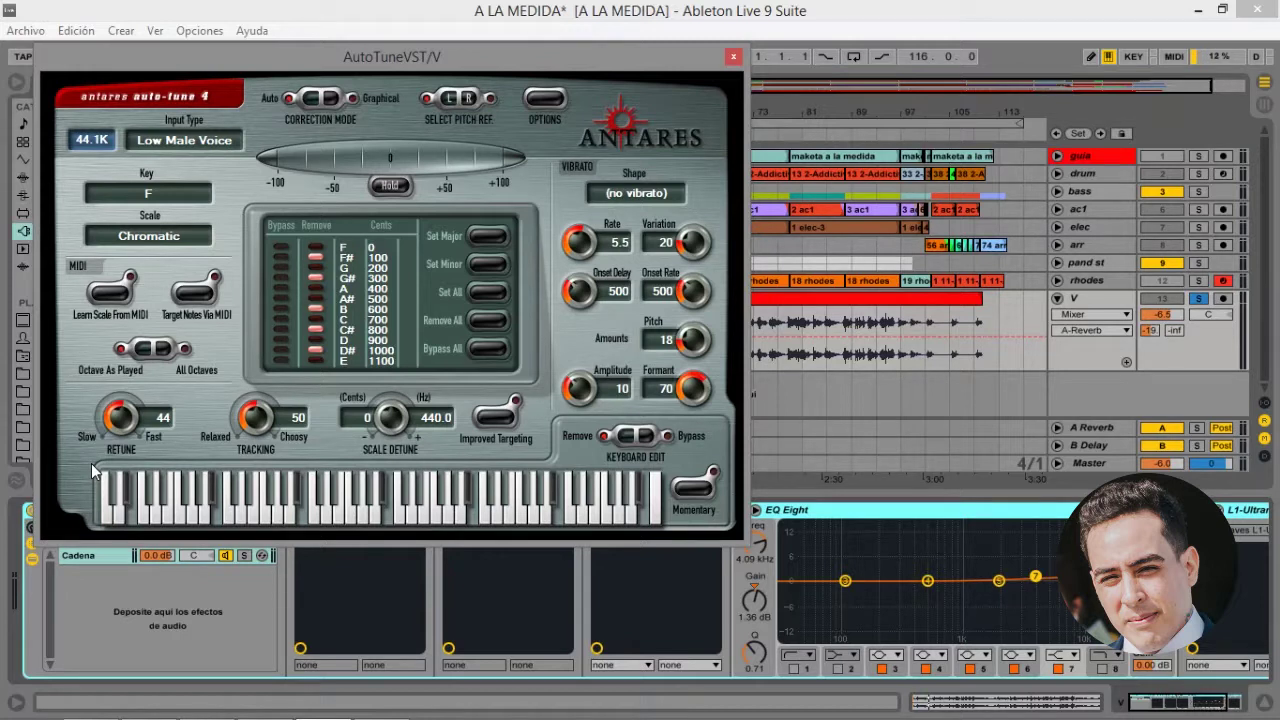
{"action": "left_click", "coordinate": [338, 101]}
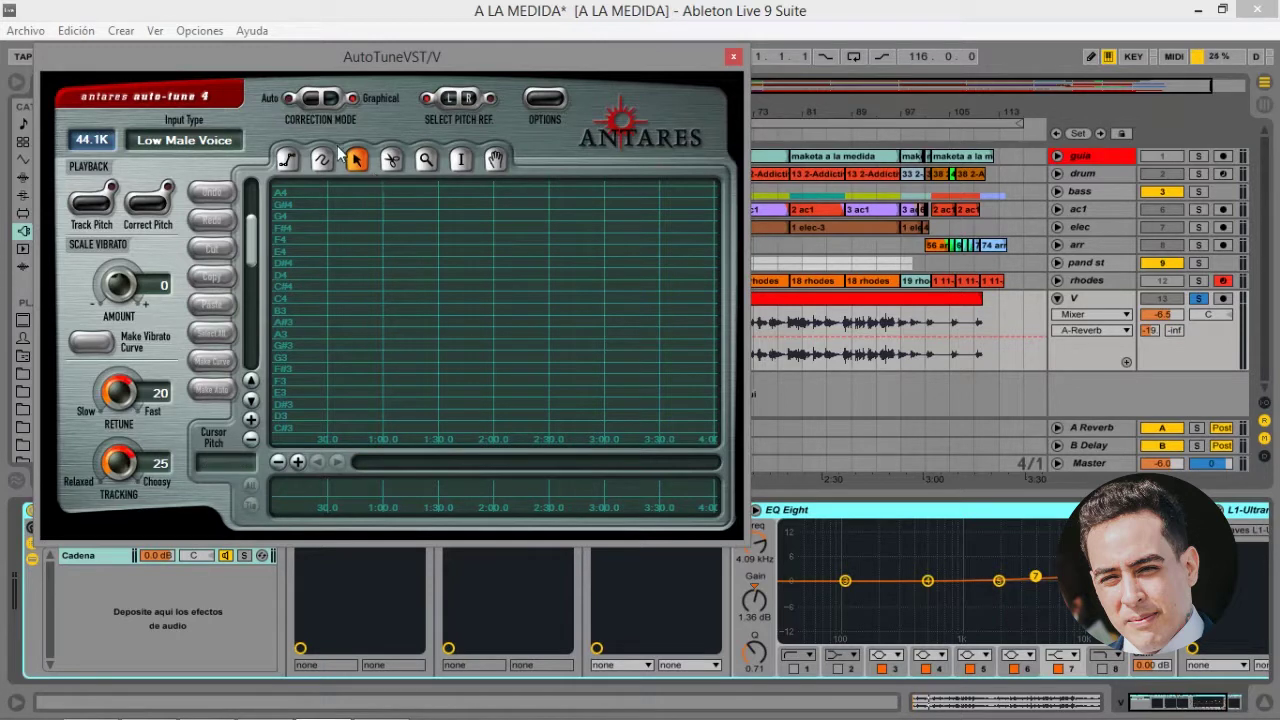
Step: Set AutoTune's correction mode to Auto and switch to Chrome to check the WIDI key detection results
{"action": "left_click", "coordinate": [320, 98]}
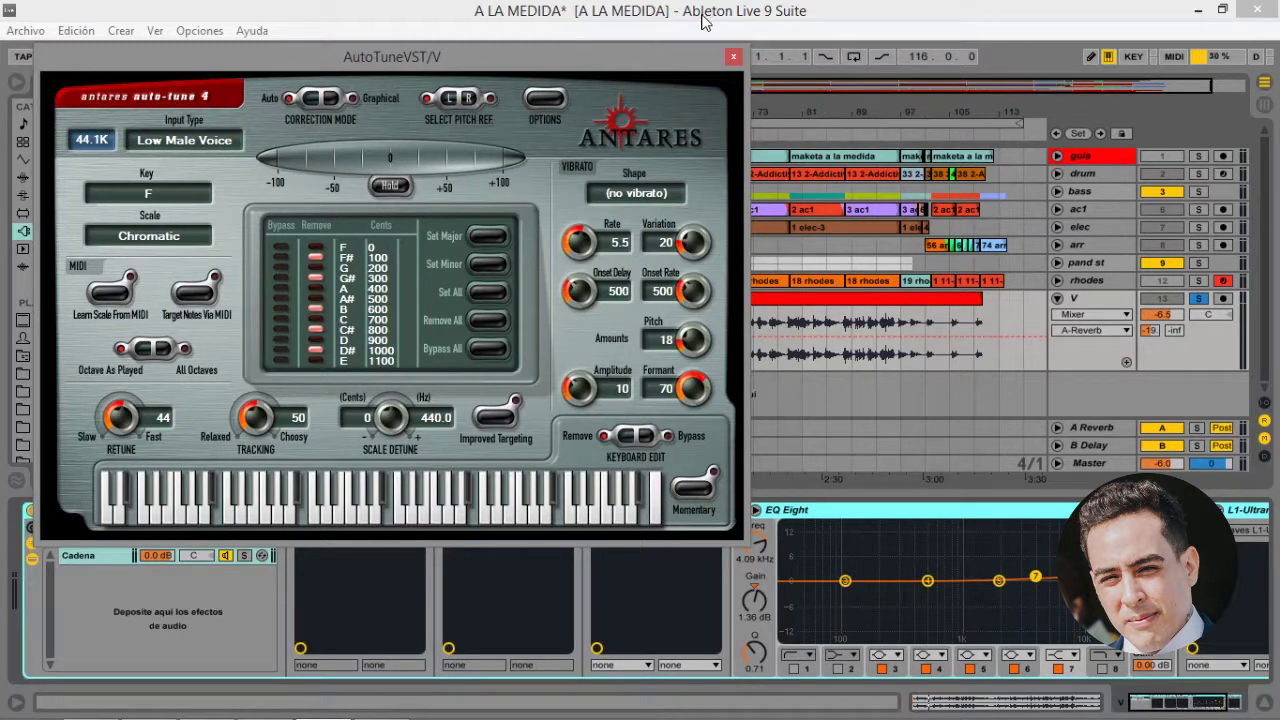
{"action": "left_click", "coordinate": [750, 24]}
{"action": "mouse_move", "coordinate": [232, 712]}
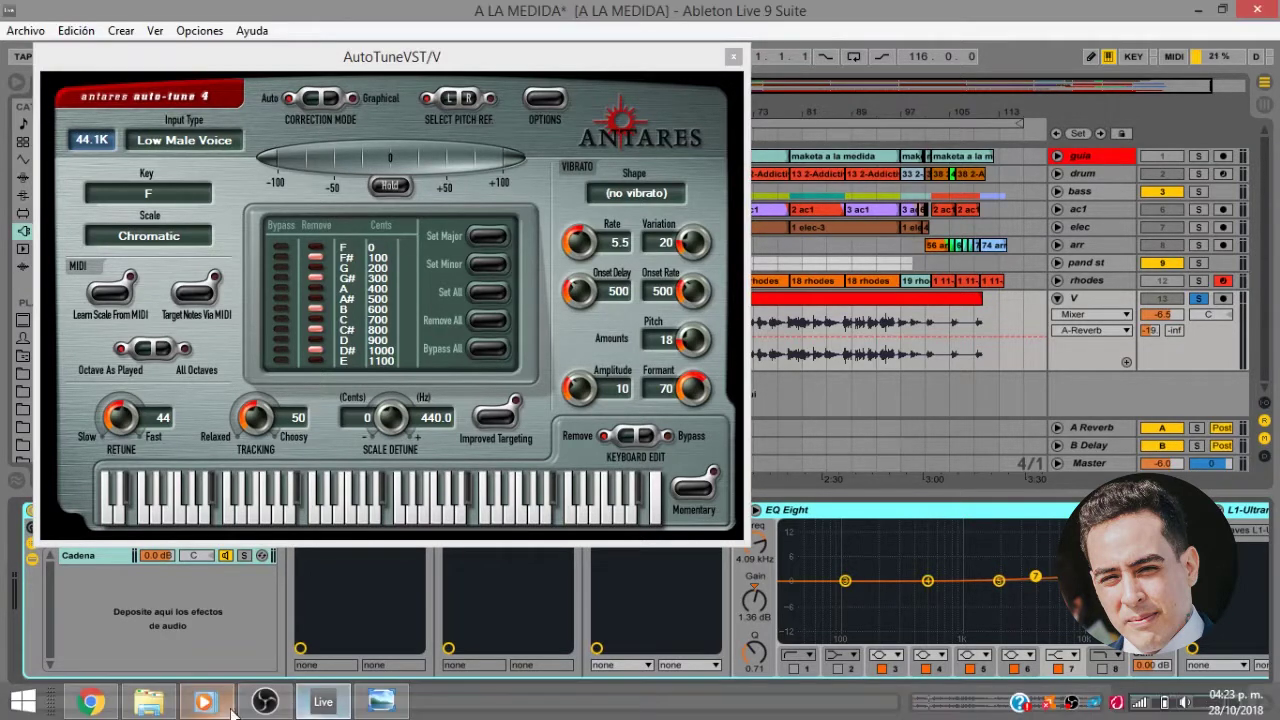
{"action": "left_click", "coordinate": [90, 701]}
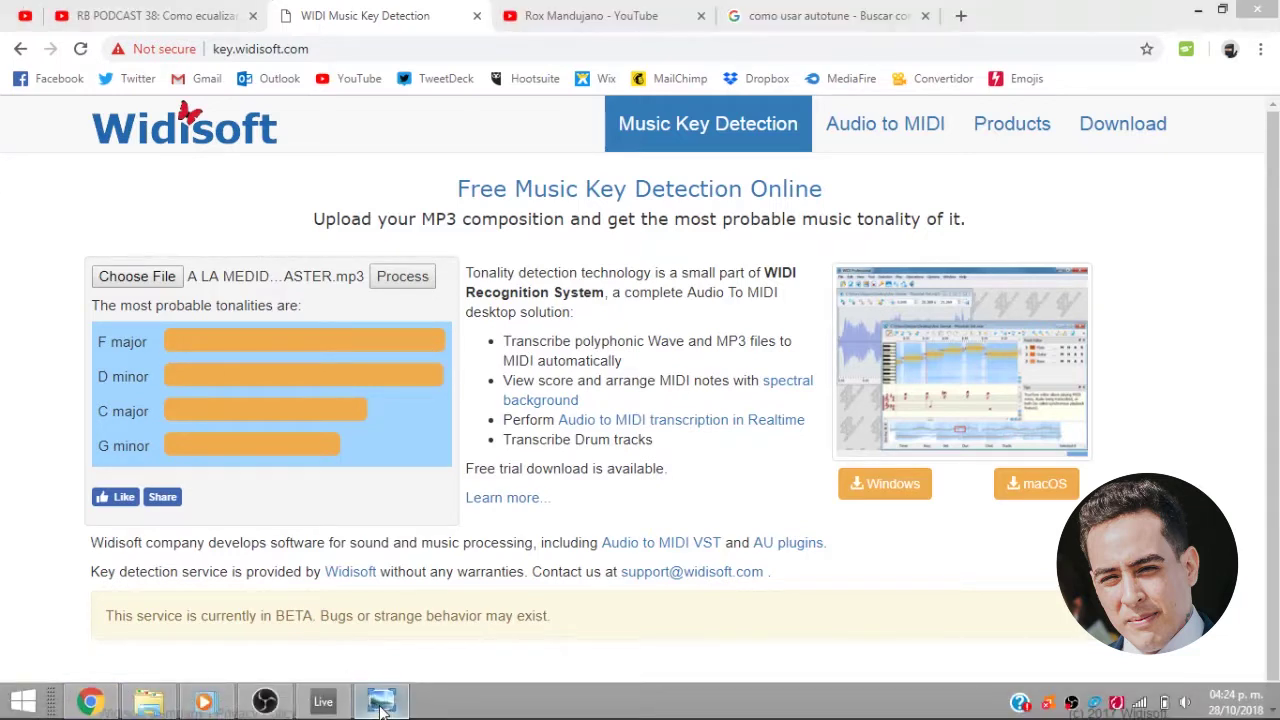
Step: View the chord notes image and the RB PODCAST 38 page on YouTube, and return to the WIDI key results
{"action": "left_click", "coordinate": [380, 703]}
{"action": "left_click", "coordinate": [163, 368]}
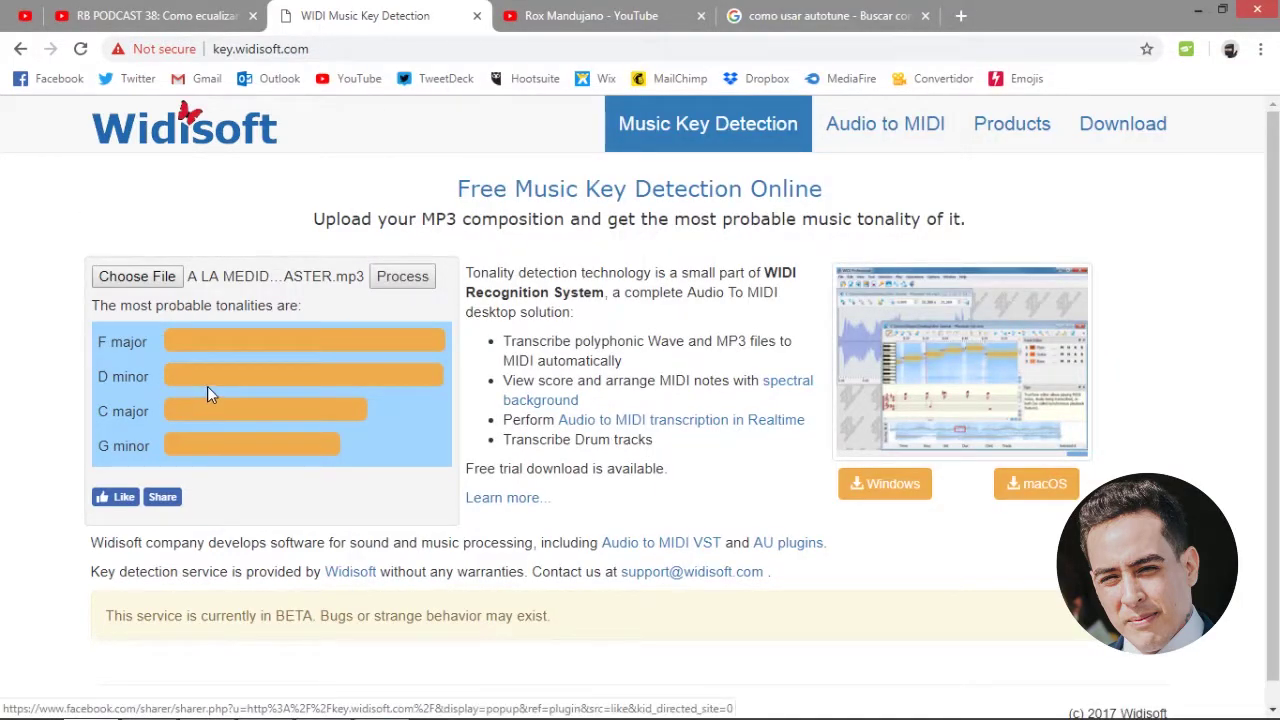
{"action": "left_click", "coordinate": [155, 15]}
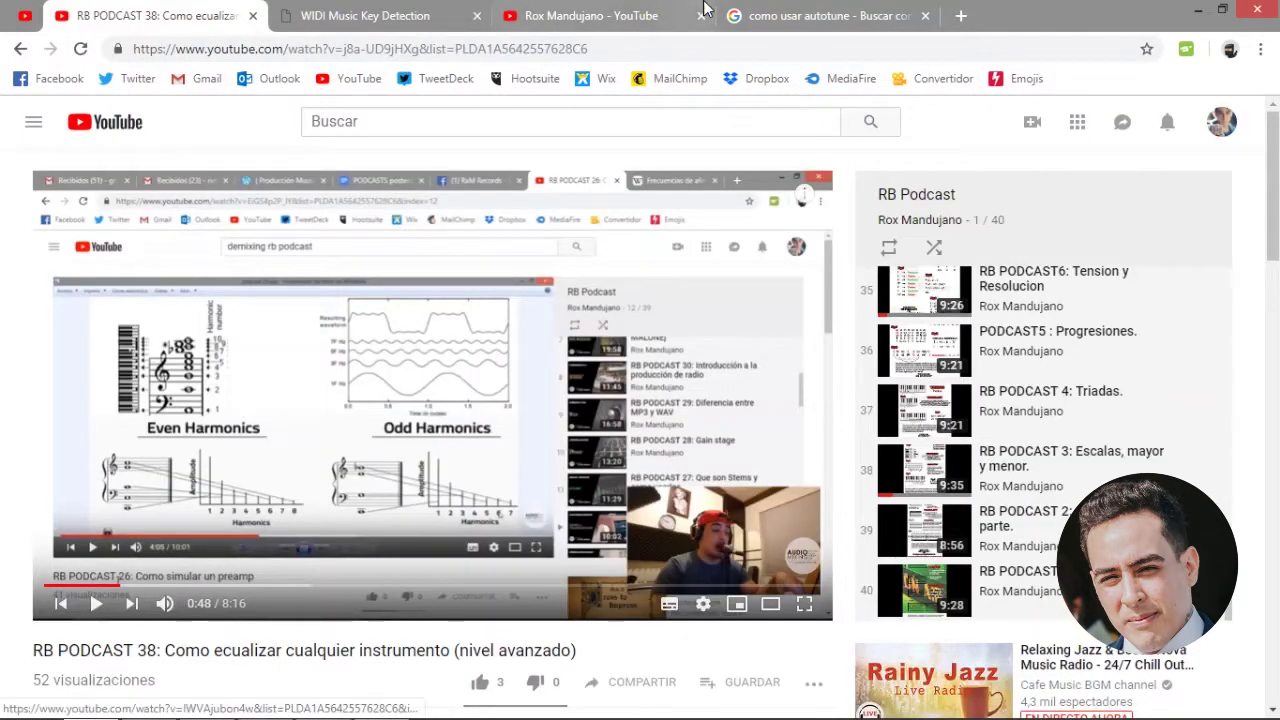
{"action": "left_click", "coordinate": [346, 12]}
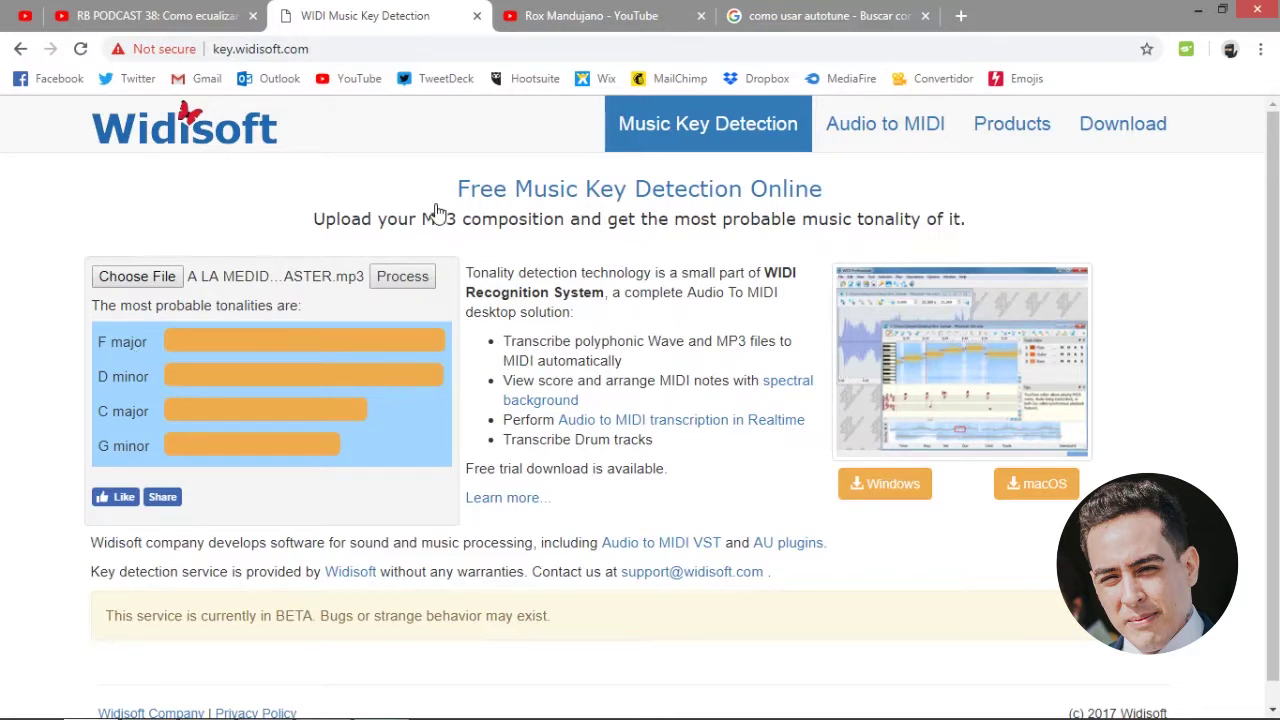
Step: Switch to Ableton Live and set AutoTune's key to F and its scale to Major
{"action": "left_click", "coordinate": [330, 697]}
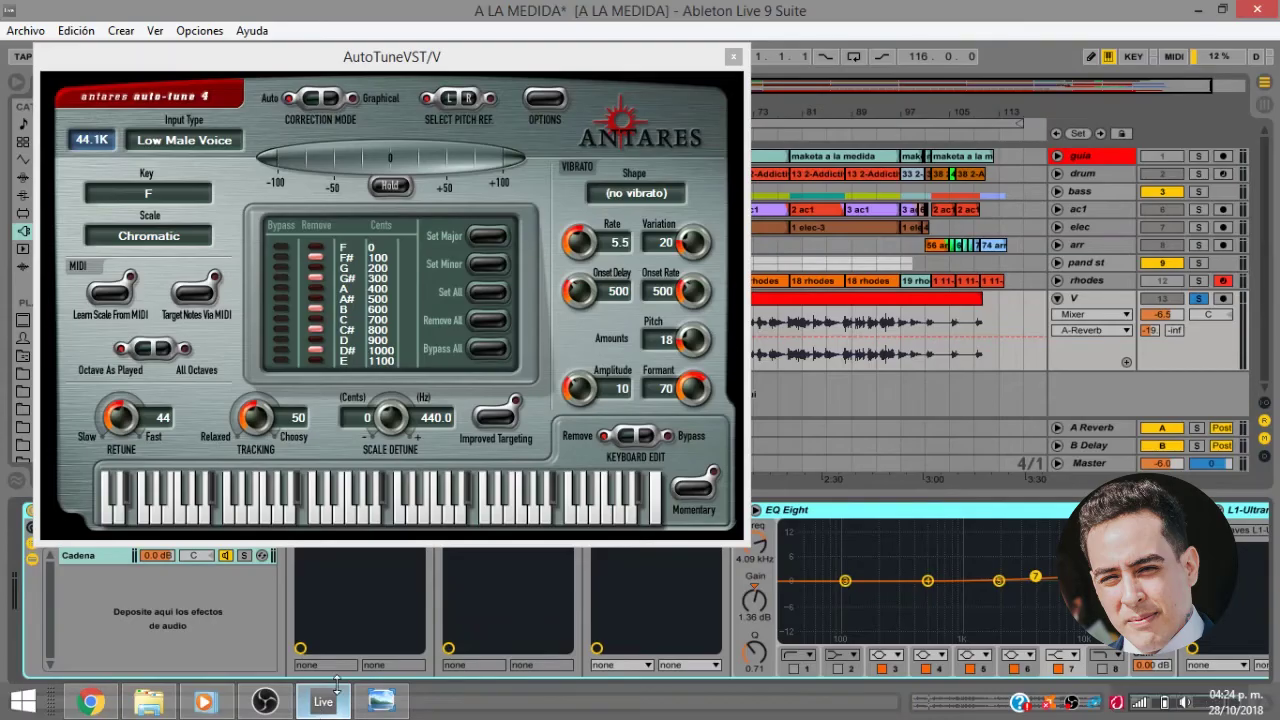
{"action": "left_click", "coordinate": [148, 193]}
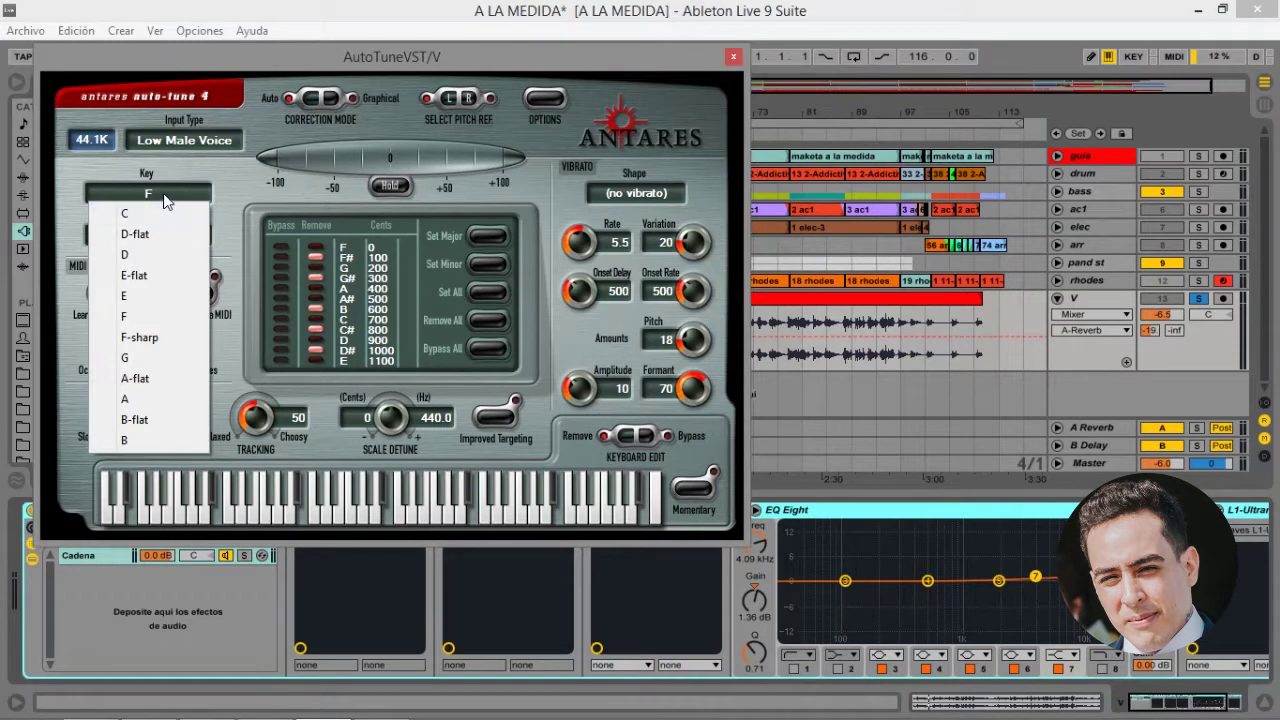
{"action": "left_click", "coordinate": [138, 316]}
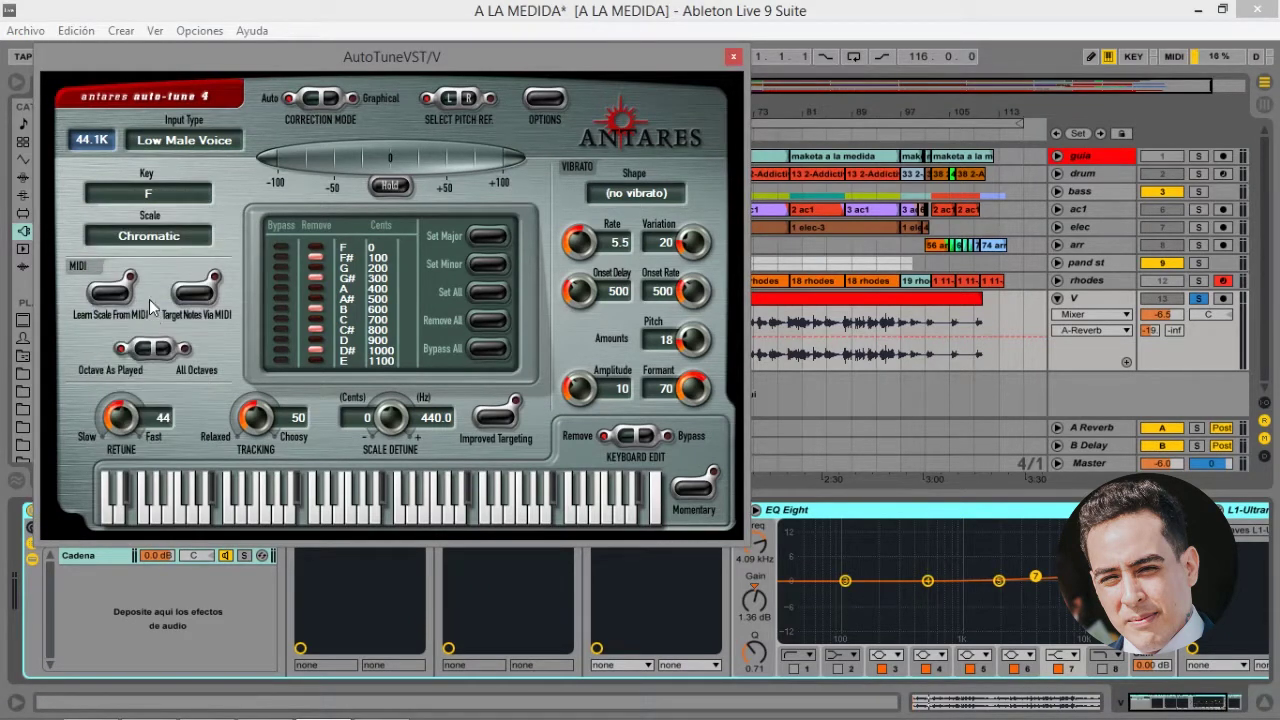
{"action": "left_click", "coordinate": [162, 237]}
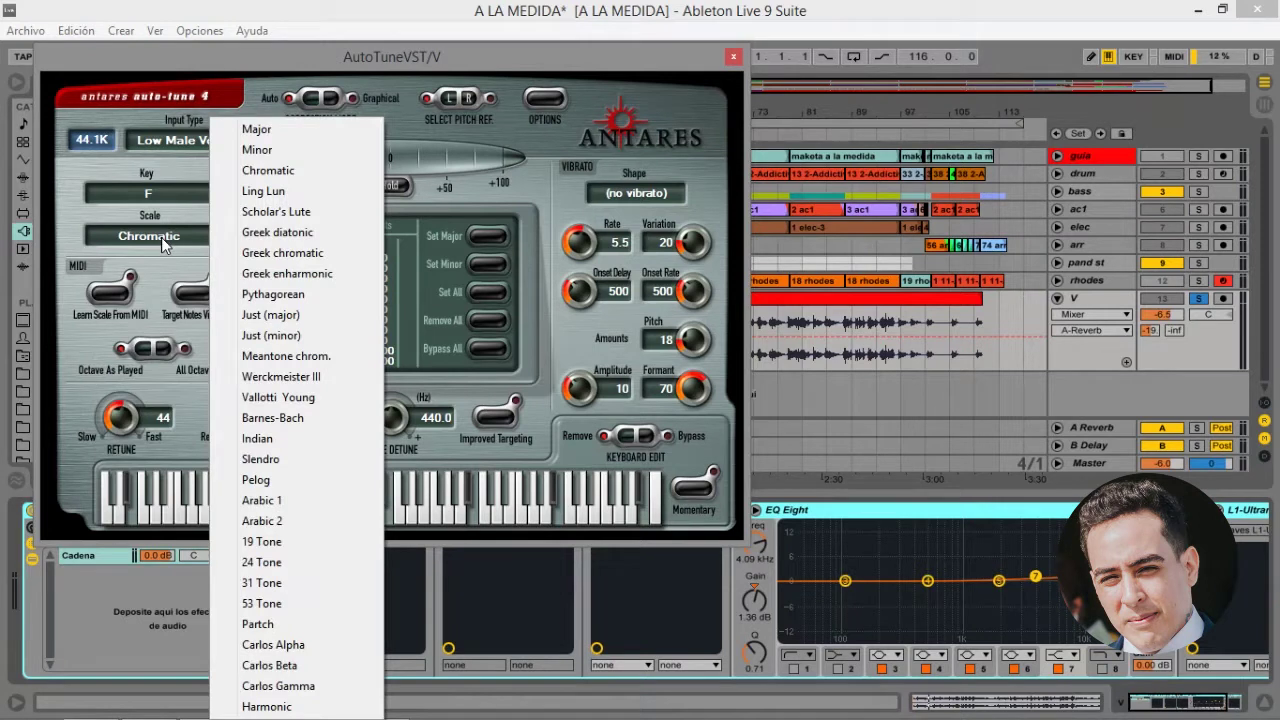
{"action": "left_click", "coordinate": [289, 133]}
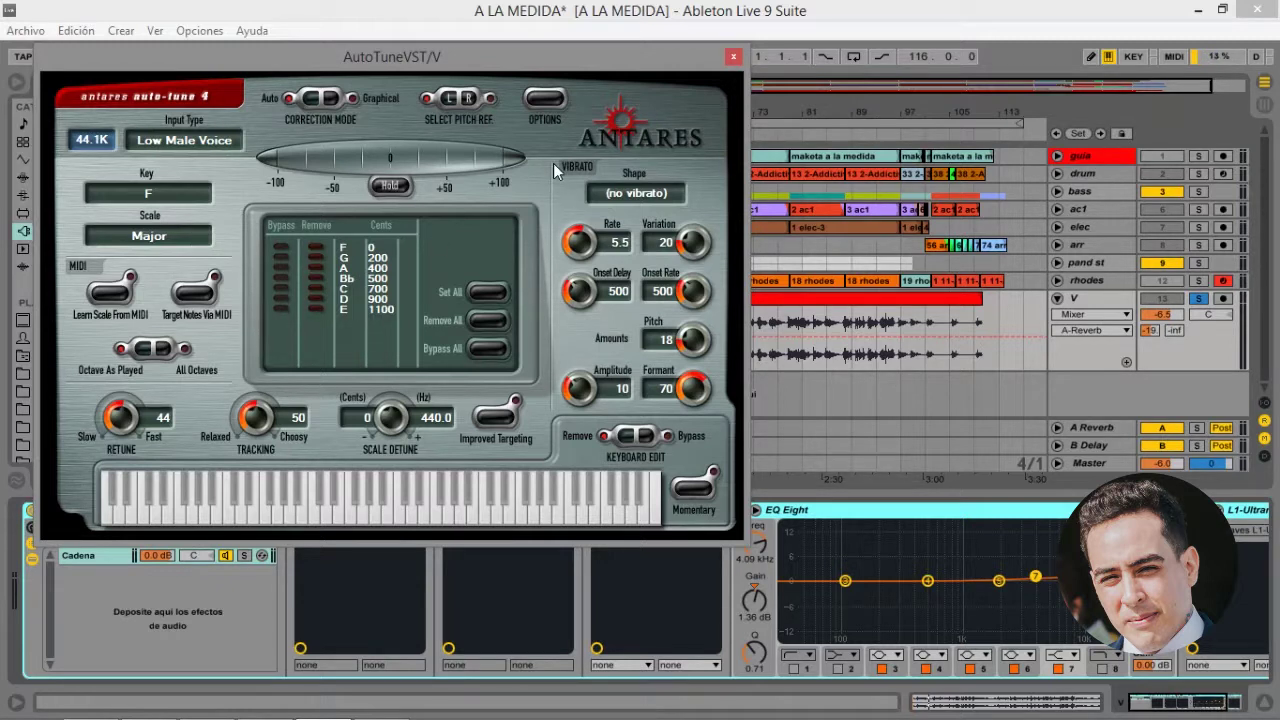
Step: Set AutoTune's scale back to Chromatic, and restore note B to the scale and remove it again
{"action": "left_click", "coordinate": [184, 232]}
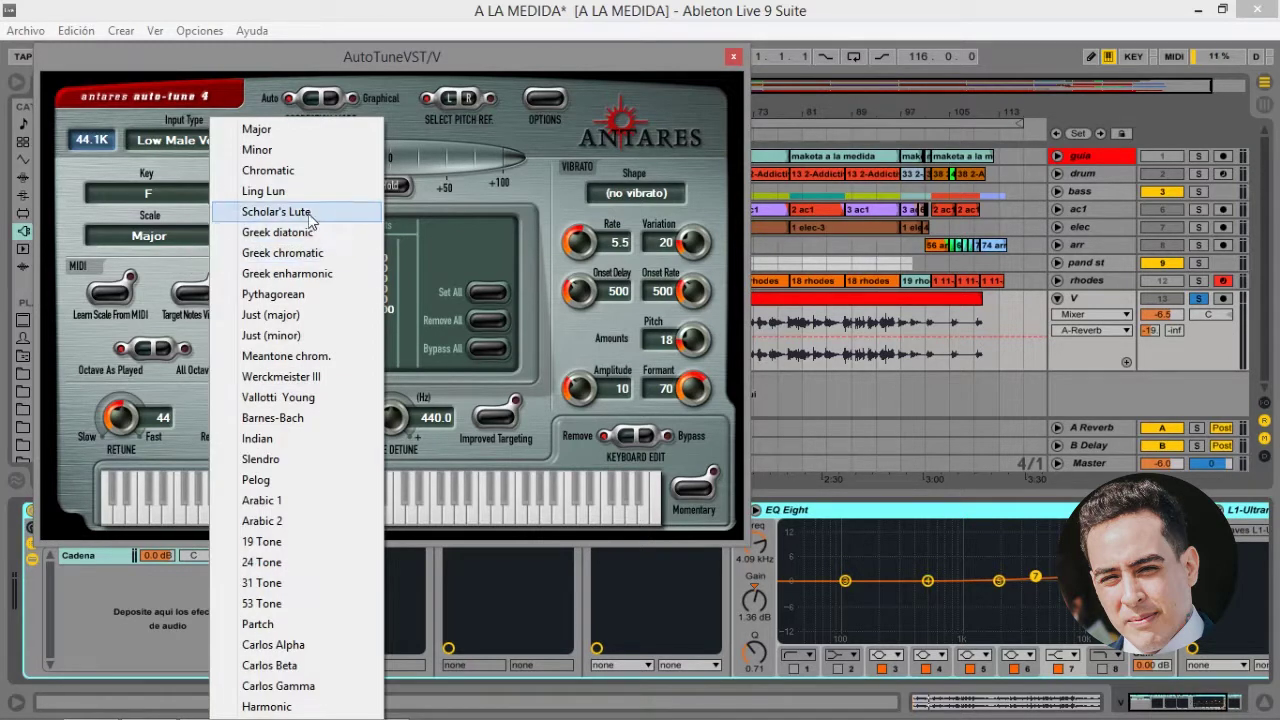
{"action": "left_click", "coordinate": [316, 177]}
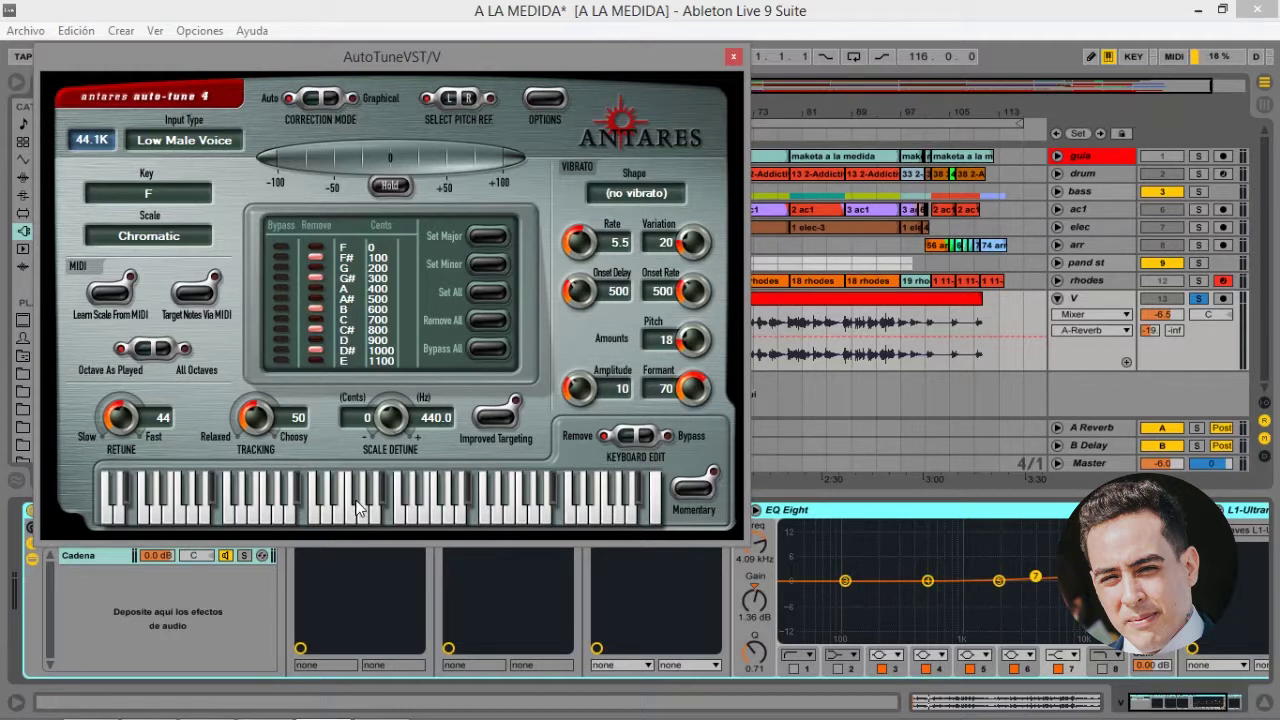
{"action": "left_click", "coordinate": [317, 303]}
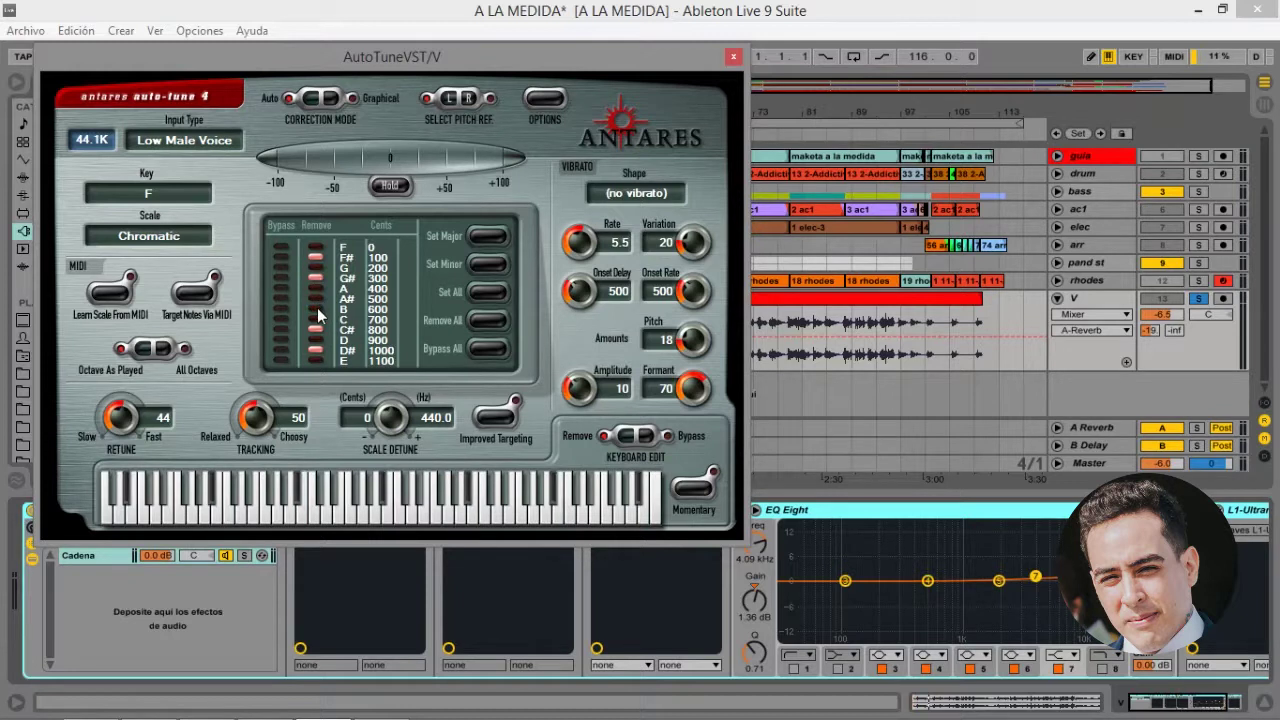
{"action": "left_click", "coordinate": [317, 305]}
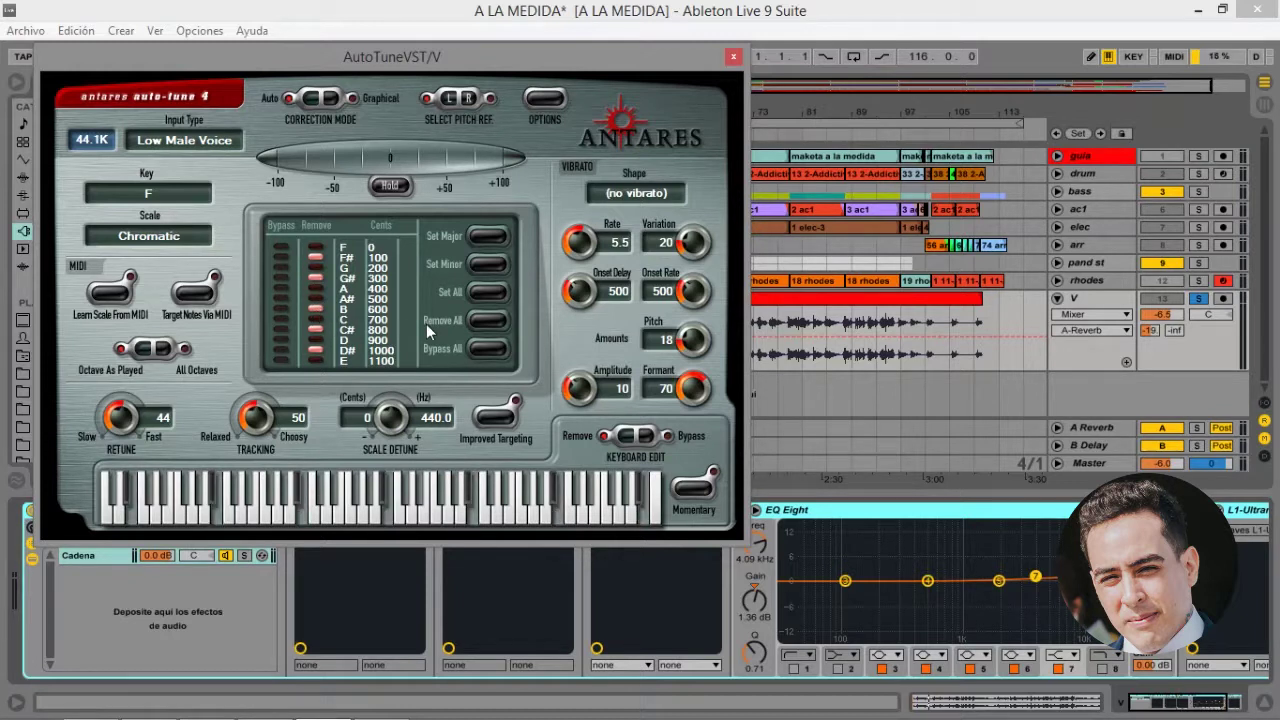
Step: Play the vocal, try Retune 0 with Tracking 100, and settle AutoTune on Retune 53 and Tracking 55
{"action": "key", "text": "space"}
{"action": "left_click_drag", "start_coordinate": [139, 428], "coordinate": [254, 513]}
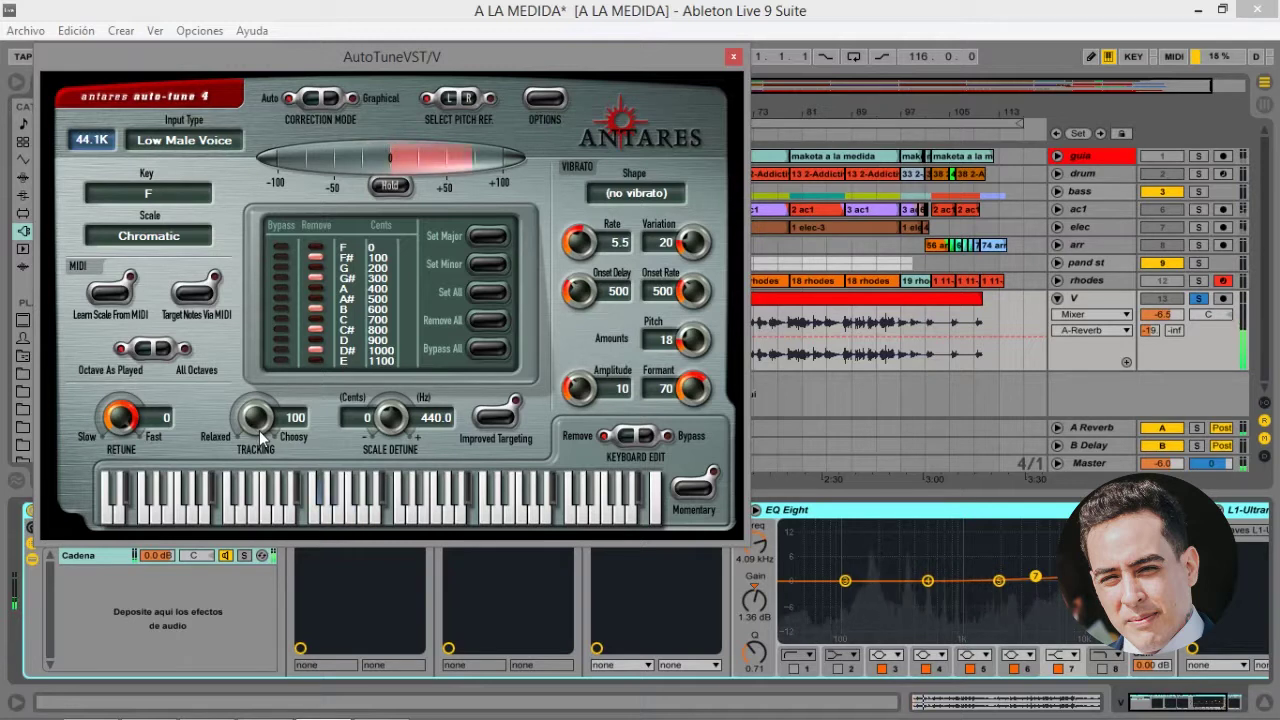
{"action": "left_click_drag", "start_coordinate": [257, 428], "coordinate": [120, 447]}
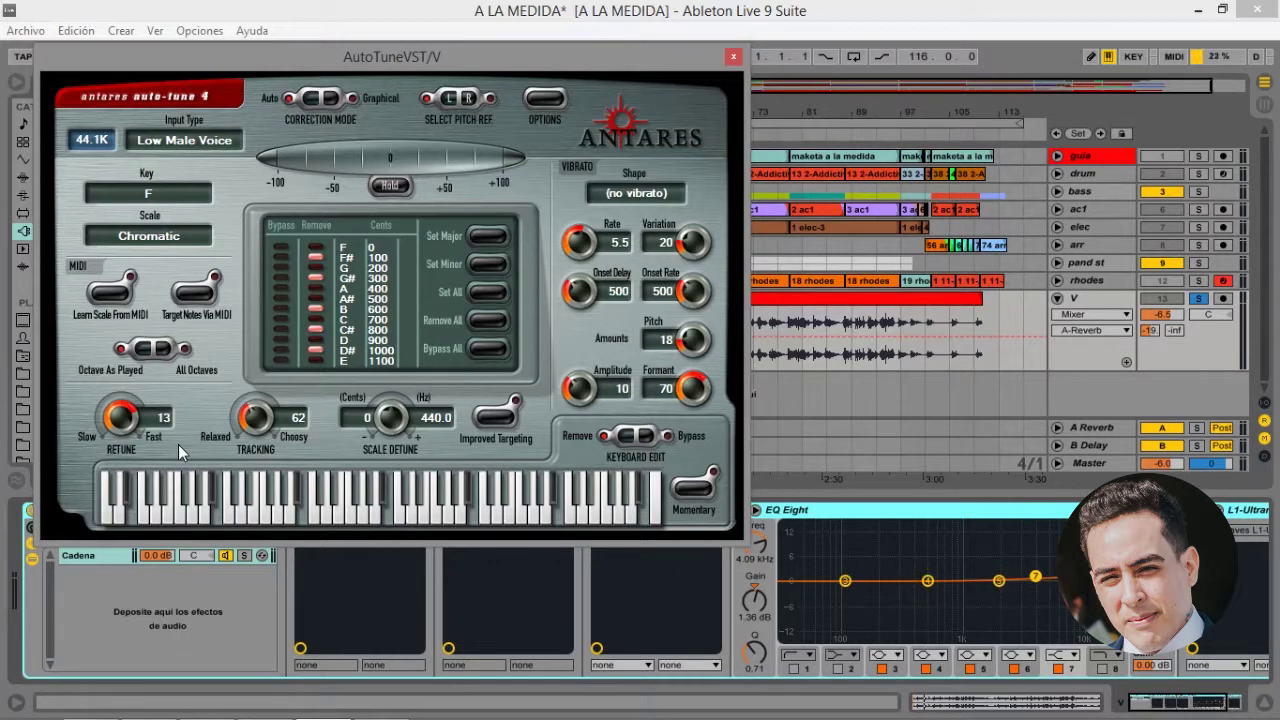
{"action": "left_click_drag", "start_coordinate": [136, 422], "coordinate": [119, 447]}
{"action": "scroll", "coordinate": [257, 423], "scroll_direction": "up", "scroll_amount": 3}
Step: Switch to Chrome, close the WIDI Music Key Detection page and show the RB PODCAST 38 video page
{"action": "mouse_move", "coordinate": [150, 705]}
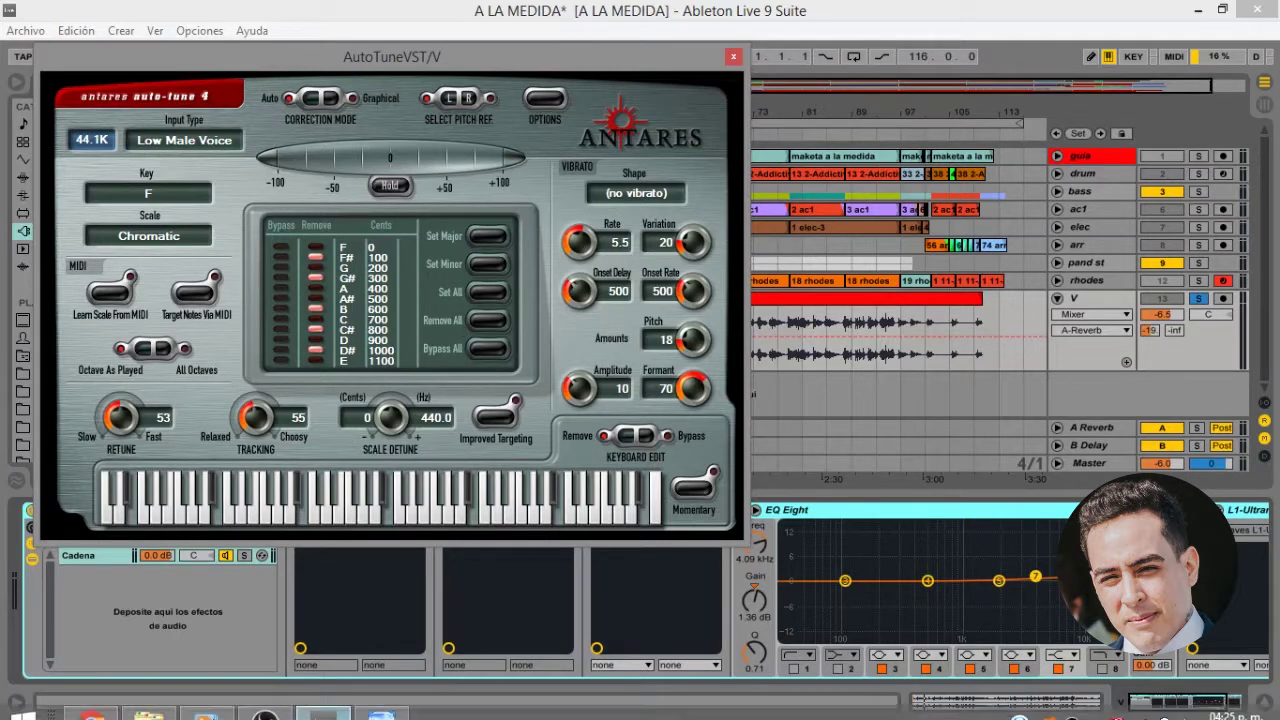
{"action": "left_click", "coordinate": [91, 702]}
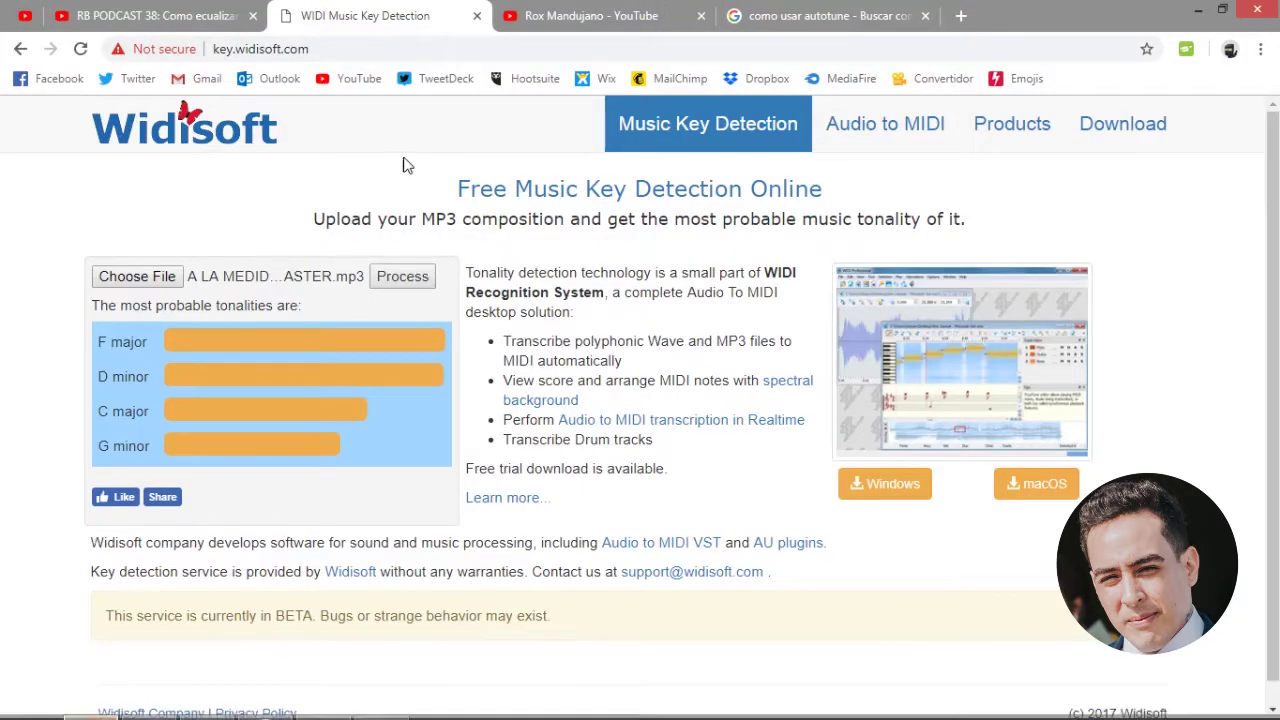
{"action": "left_click", "coordinate": [477, 17]}
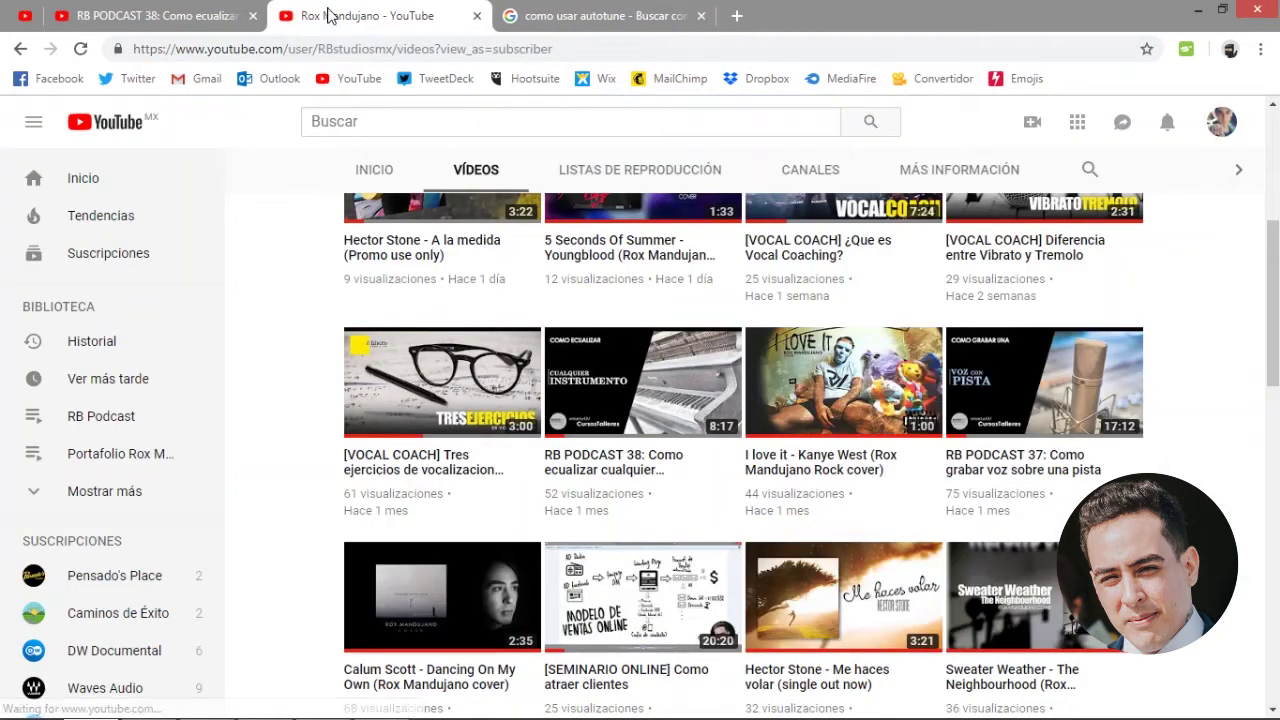
{"action": "left_click", "coordinate": [170, 20]}
{"action": "mouse_move", "coordinate": [340, 708]}
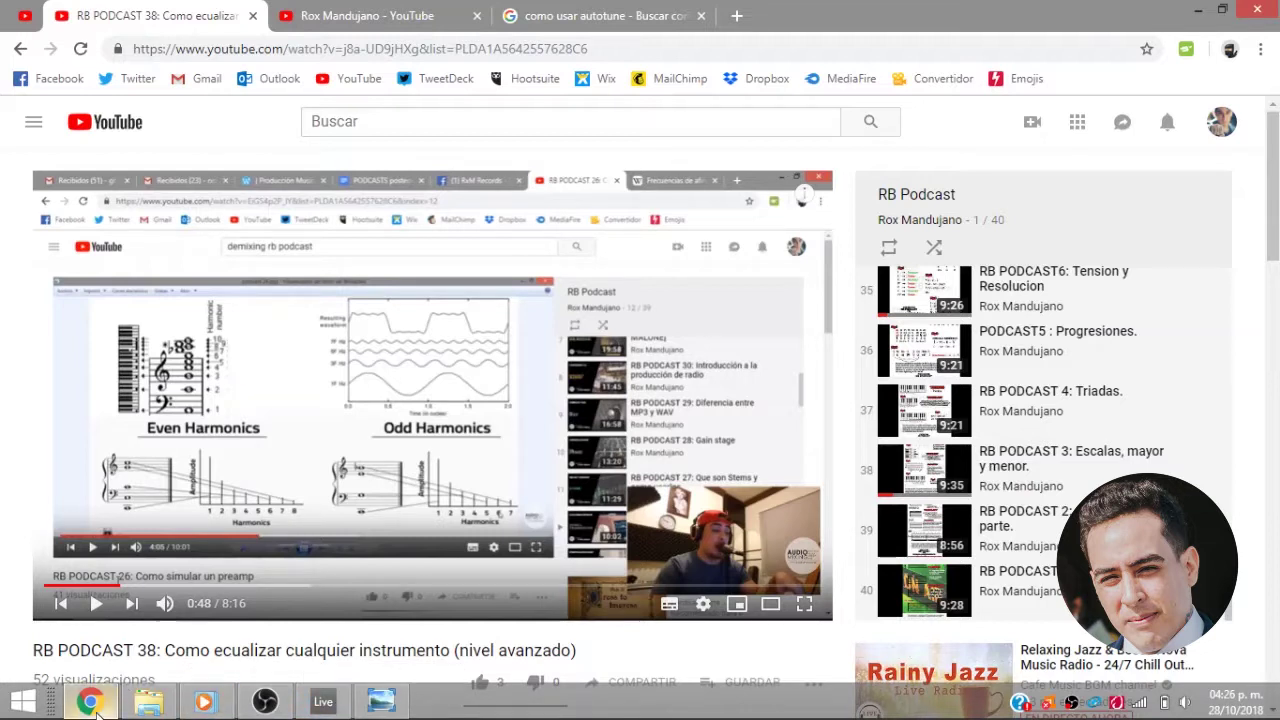
Step: Return to Ableton Live, apply AutoTune's Set Major note selection and close the plug-in window
{"action": "left_click", "coordinate": [318, 704]}
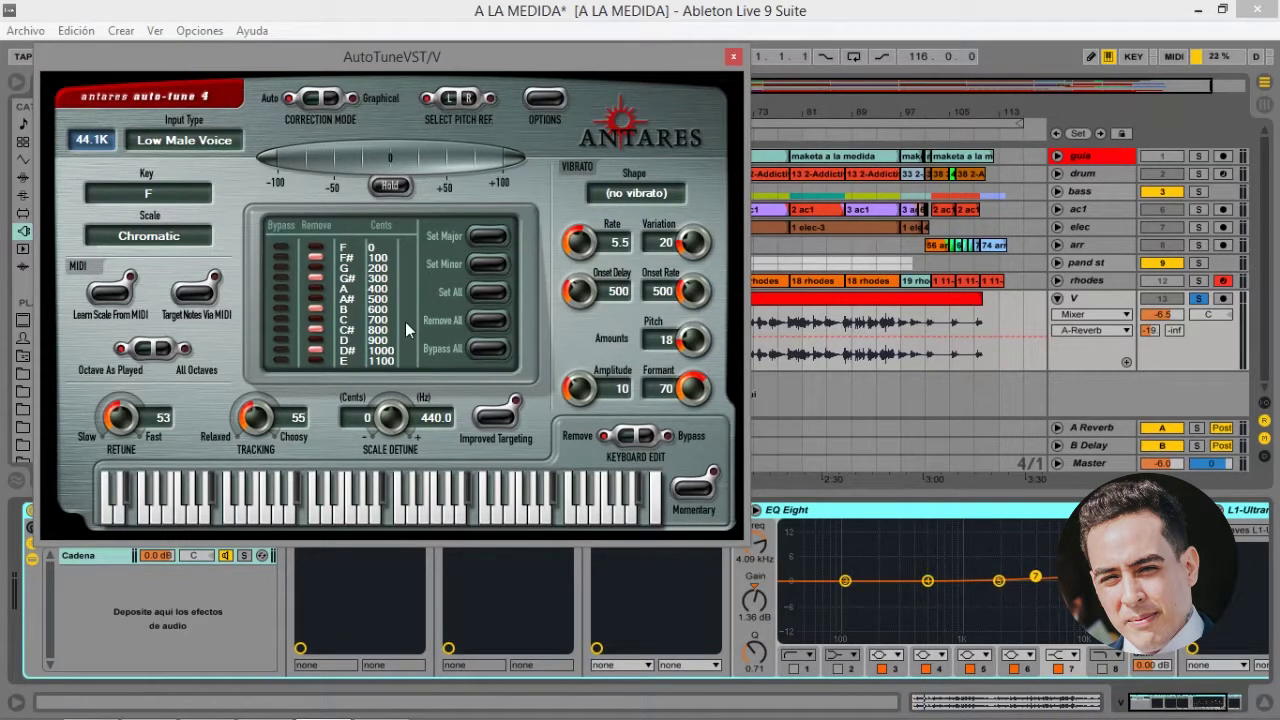
{"action": "left_click", "coordinate": [491, 243]}
{"action": "left_click", "coordinate": [734, 58]}
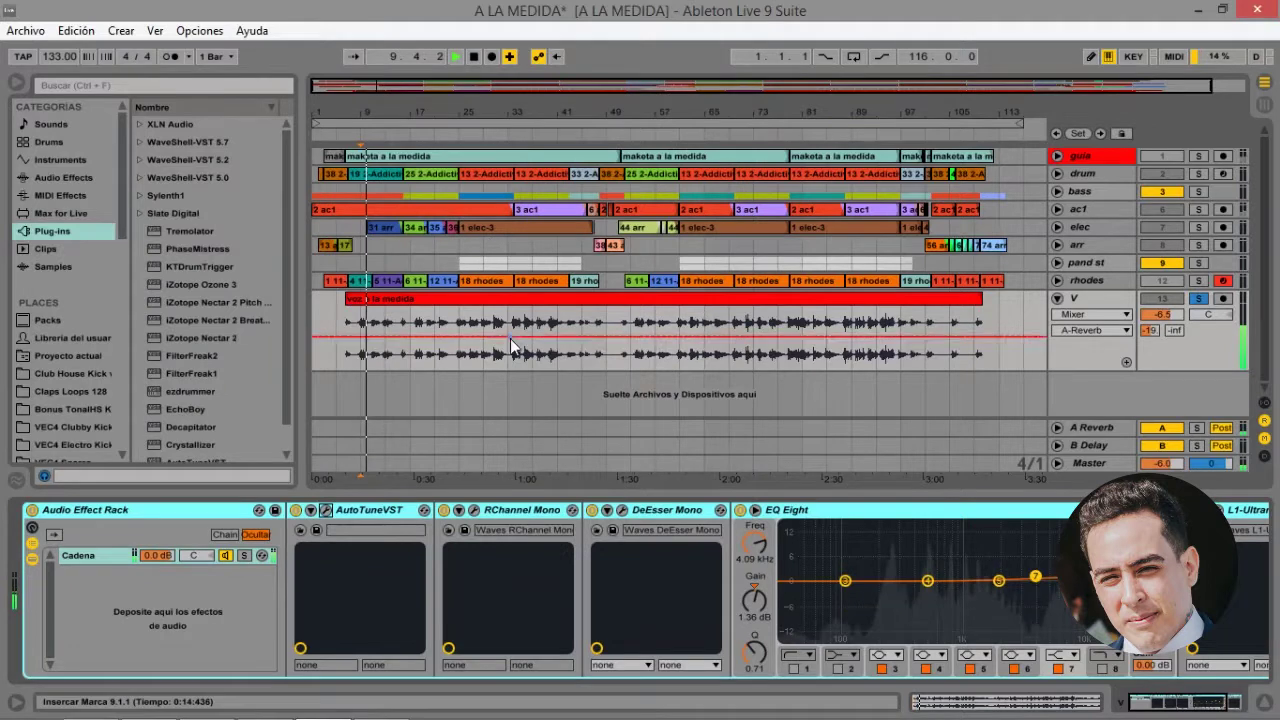
Step: Play the vocal phrase on track V from 8.4.1 and stop after bar 10 begins
{"action": "left_click_drag", "start_coordinate": [372, 112], "coordinate": [372, 212]}
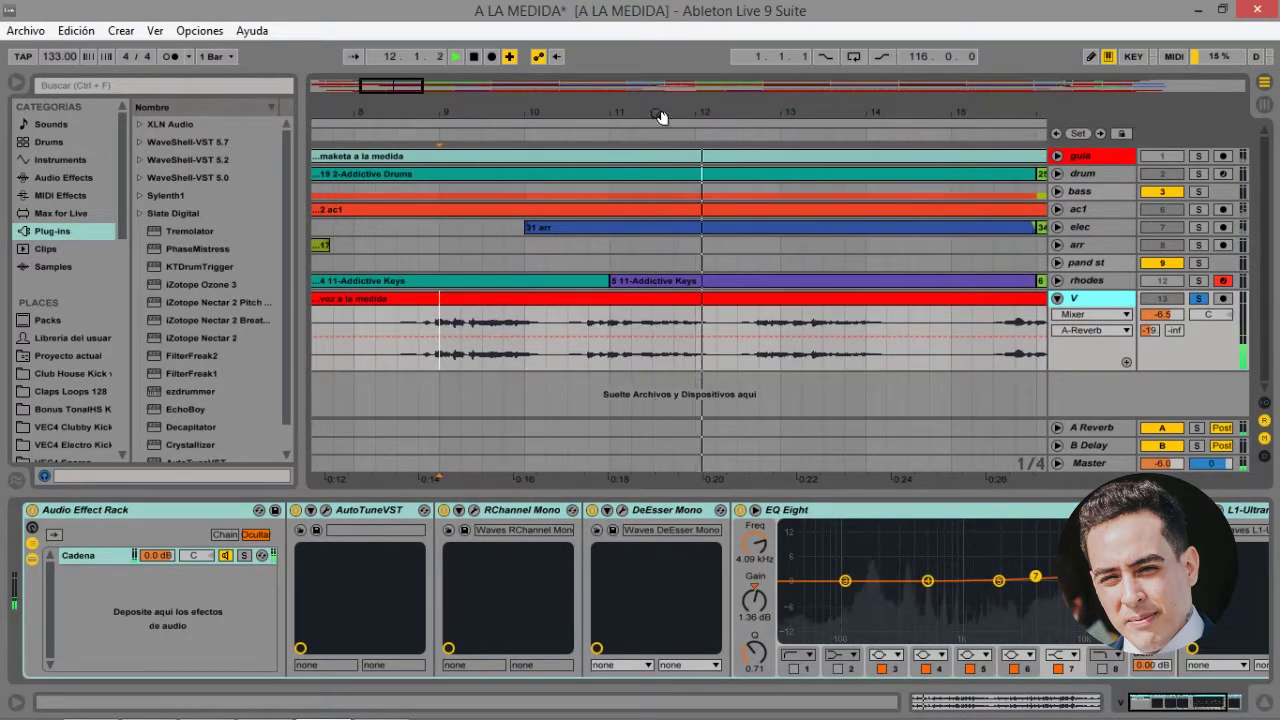
{"action": "left_click", "coordinate": [416, 369]}
{"action": "key", "text": "space"}
{"action": "key", "text": "space"}
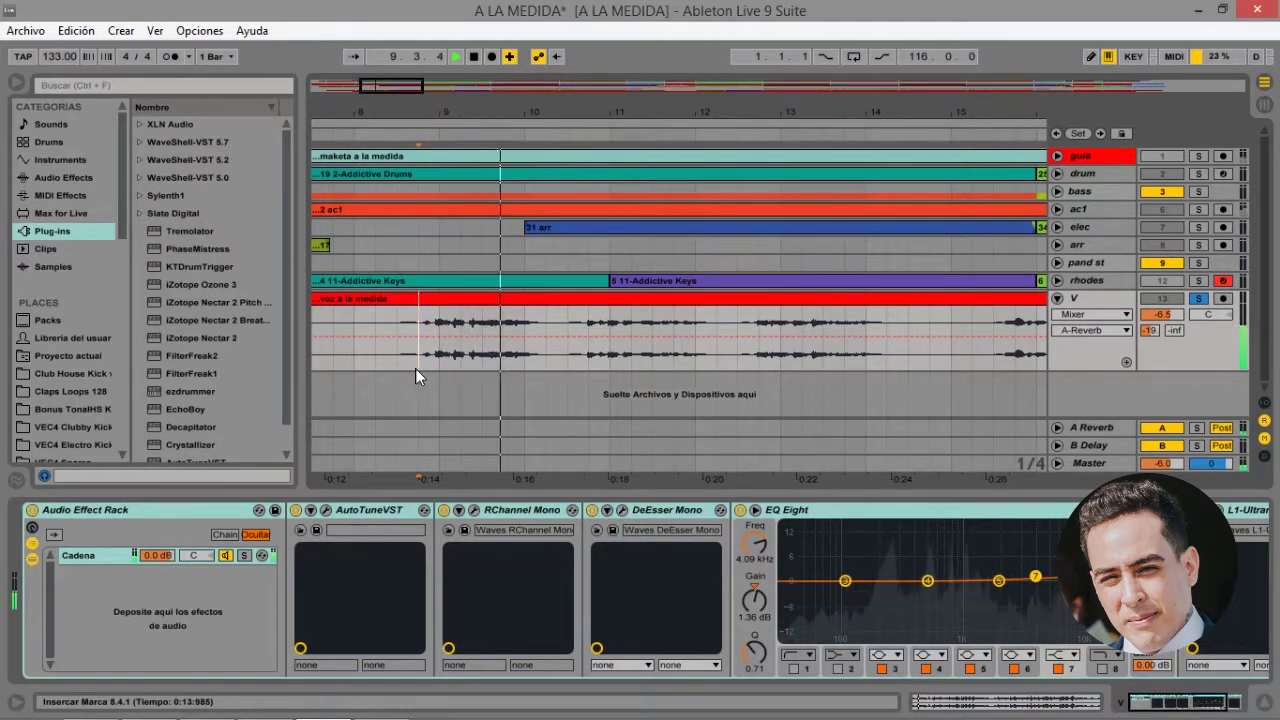
{"action": "key", "text": "space"}
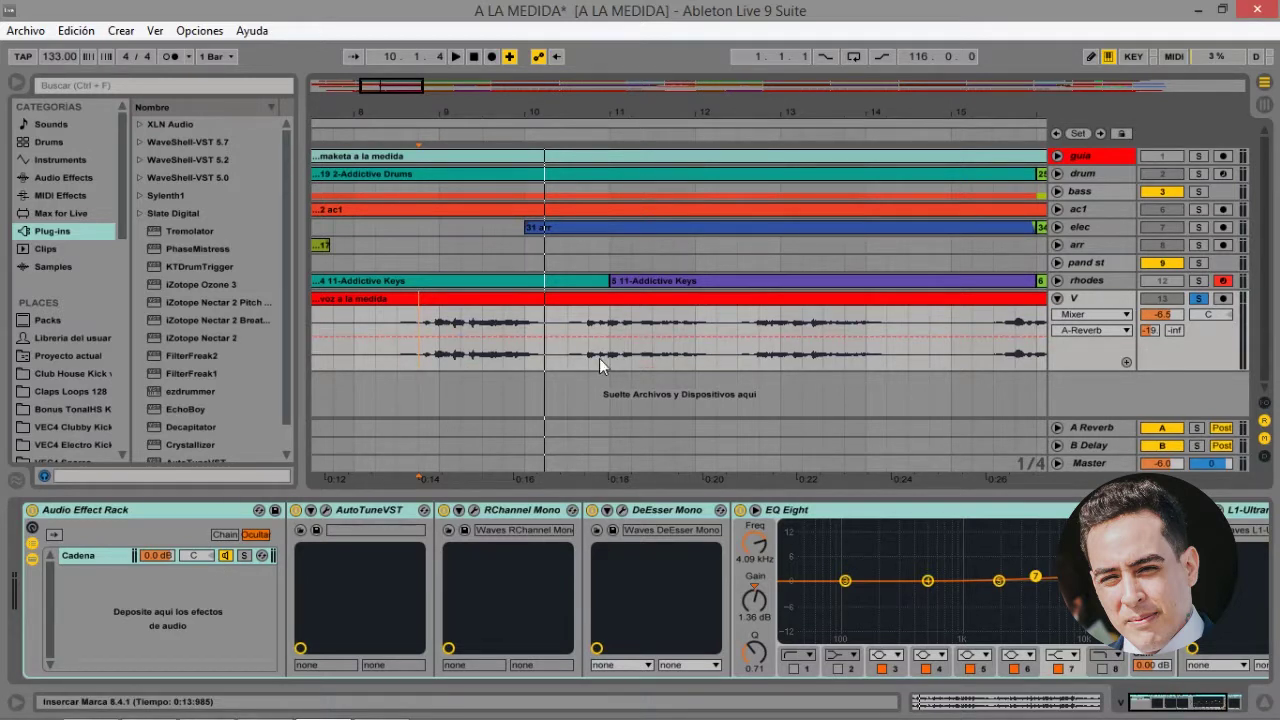
Step: Review the AutoTune settings in the vocal track's effect rack and close the plug-in window
{"action": "left_click", "coordinate": [316, 529]}
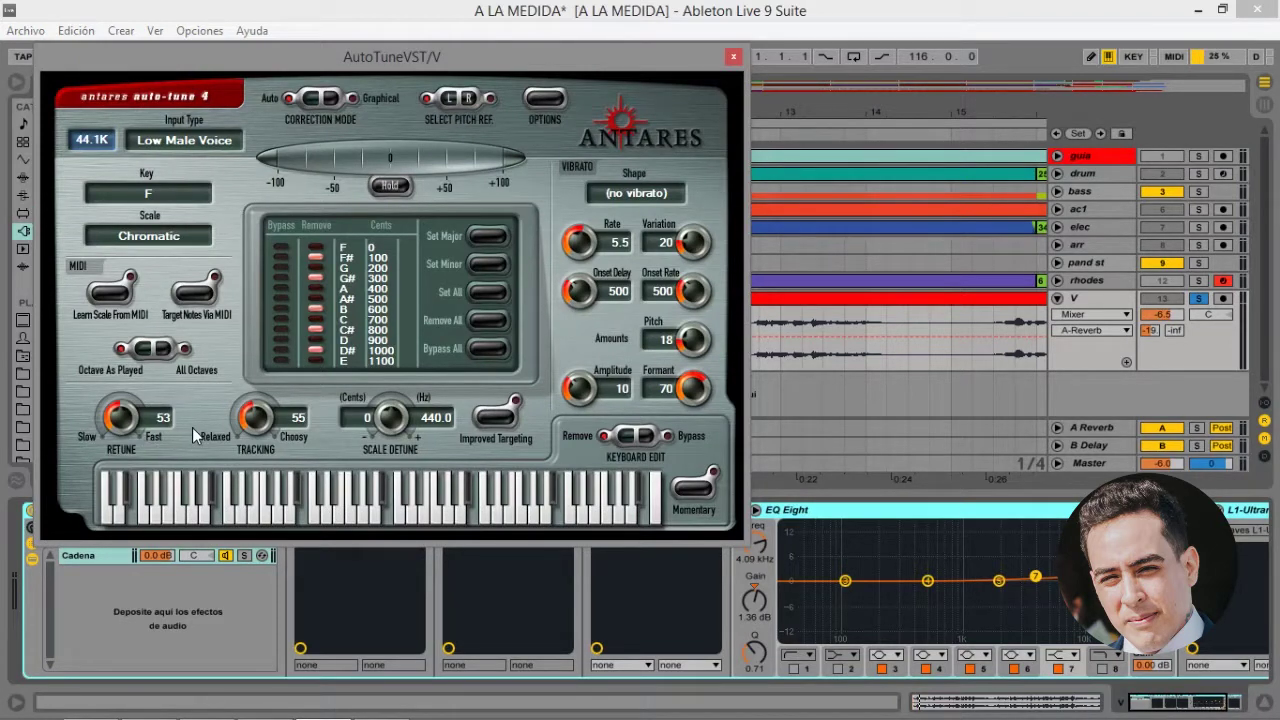
{"action": "left_click", "coordinate": [786, 29]}
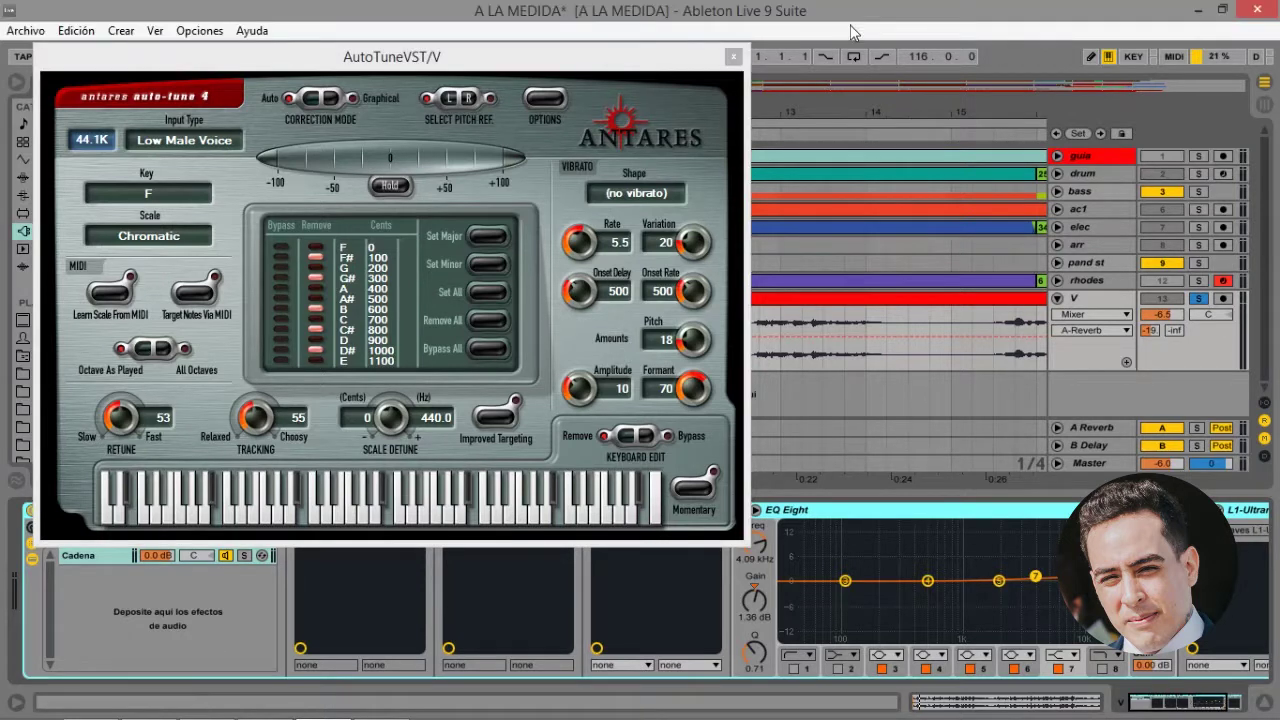
{"action": "left_click", "coordinate": [734, 56]}
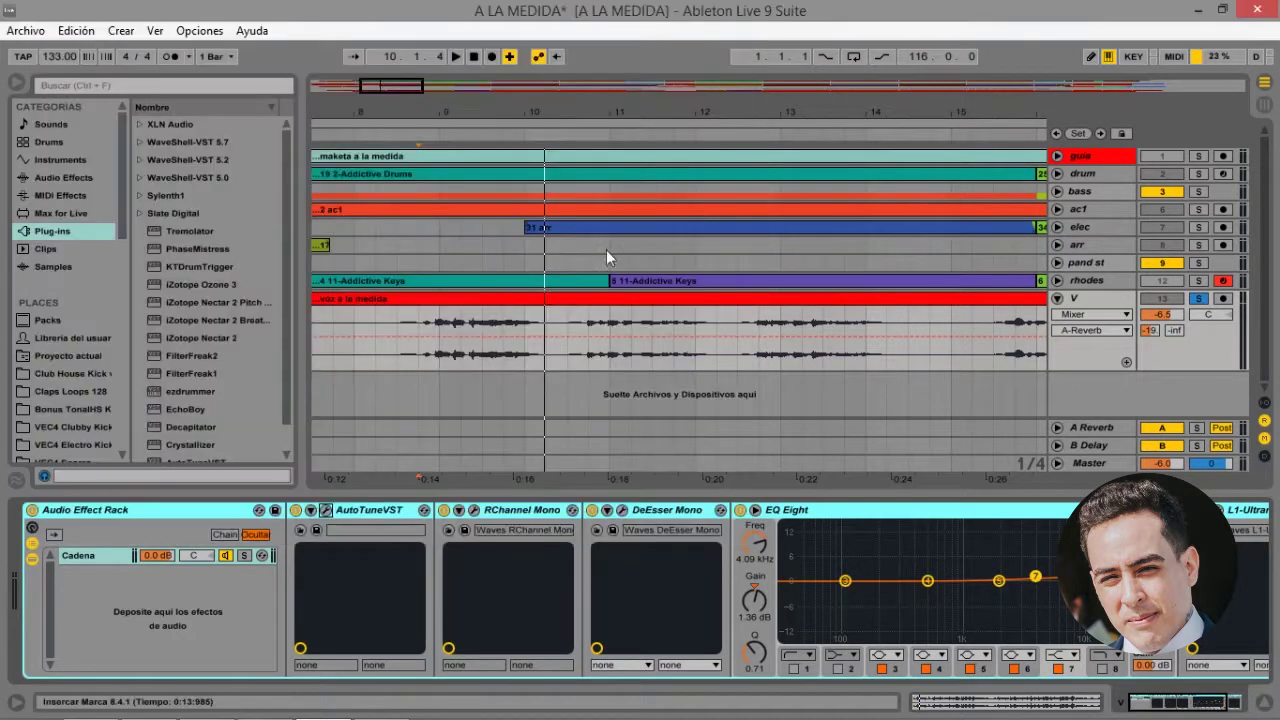
Step: Set the arrangement grid to Off and play the vocal on track V from about 9.2.1
{"action": "right_click", "coordinate": [466, 357]}
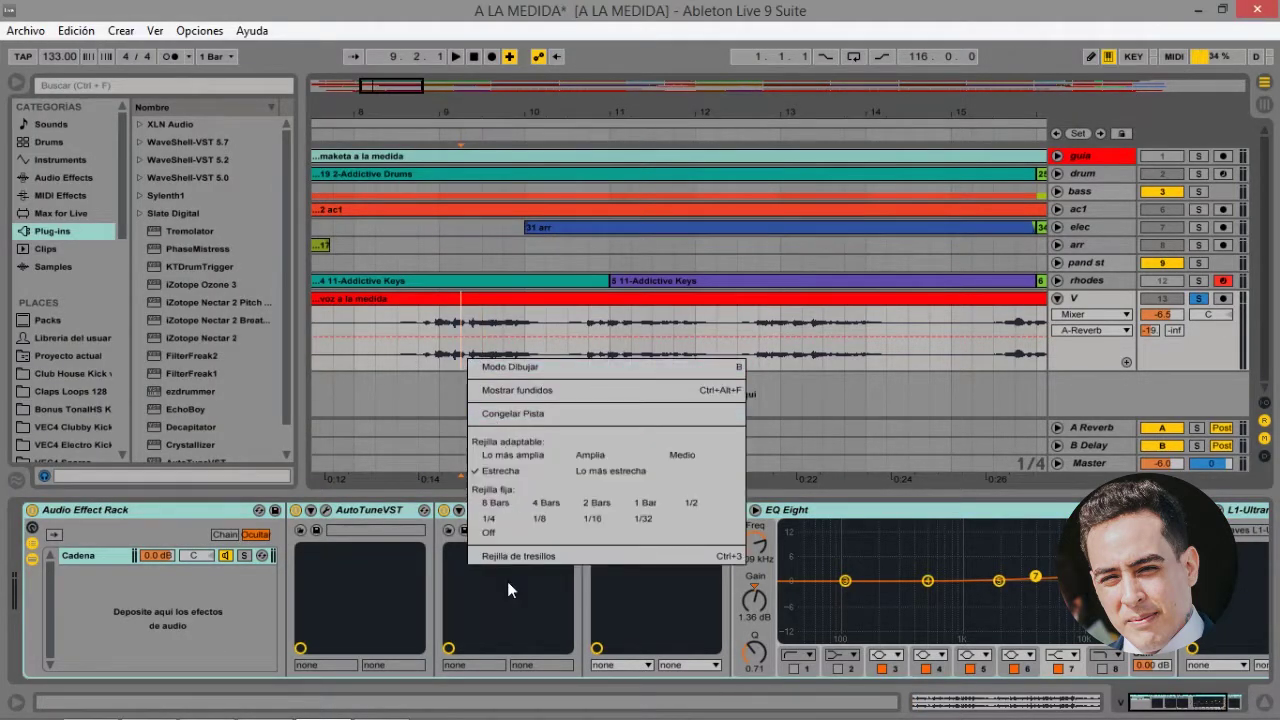
{"action": "left_click", "coordinate": [489, 532]}
{"action": "left_click", "coordinate": [465, 368]}
{"action": "key", "text": "space"}
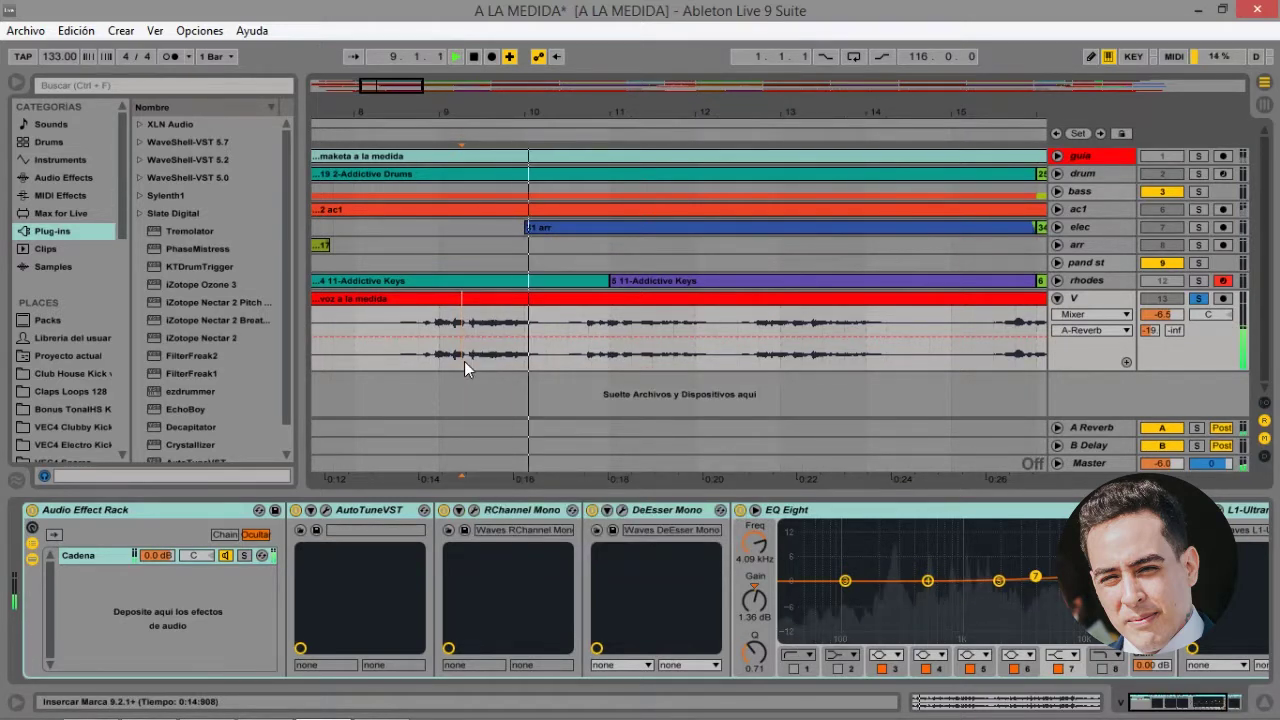
Step: Stop playback and split the vocal from about 9.2.2 to 10.2.2 into its own clip
{"action": "key", "text": "space"}
{"action": "left_click_drag", "start_coordinate": [467, 356], "coordinate": [556, 352]}
{"action": "key", "text": "ctrl+e"}
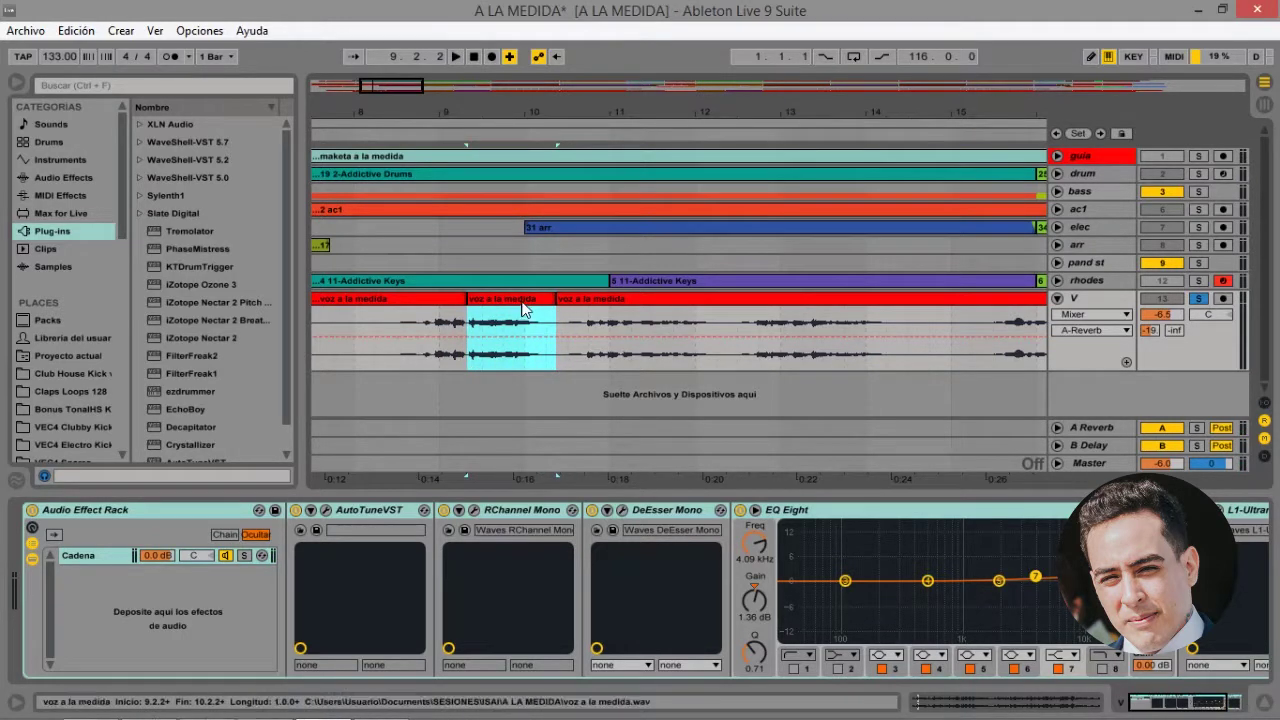
Step: Set the split vocal clip's detune to 12 ct and play the phrase from shortly before it
{"action": "double_click", "coordinate": [524, 318]}
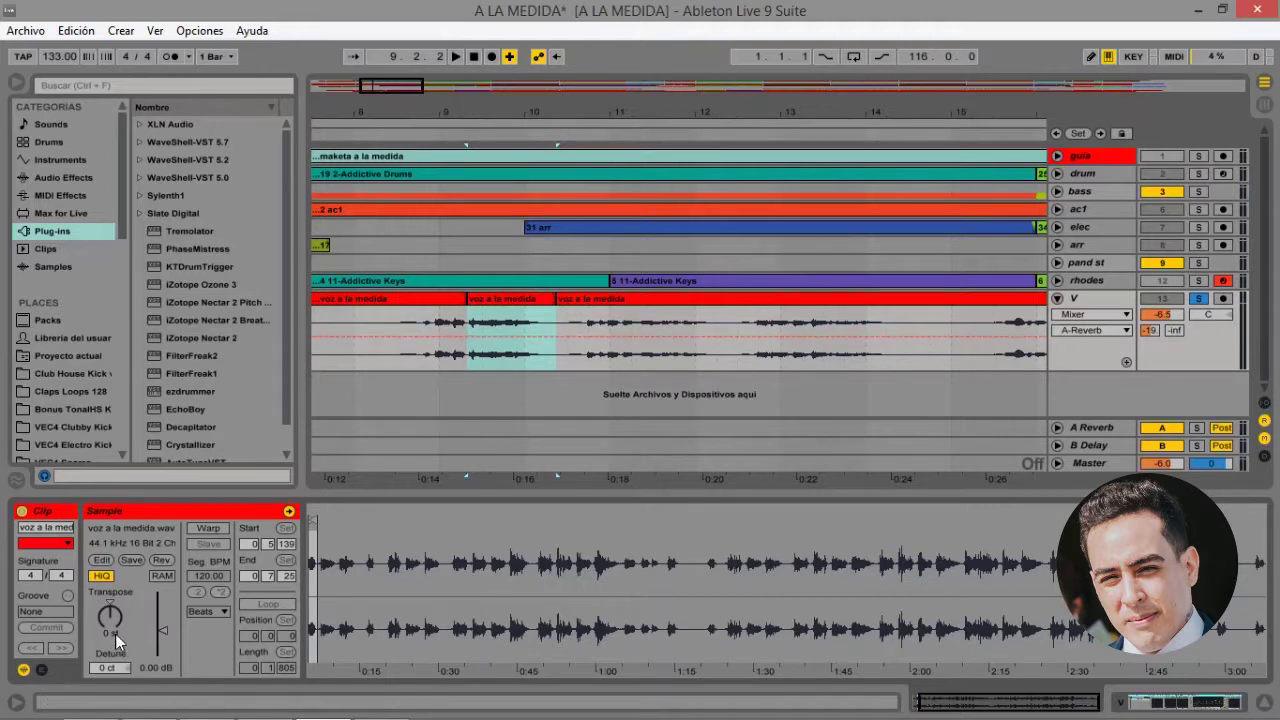
{"action": "left_click_drag", "start_coordinate": [108, 672], "coordinate": [108, 660]}
{"action": "key", "text": "space"}
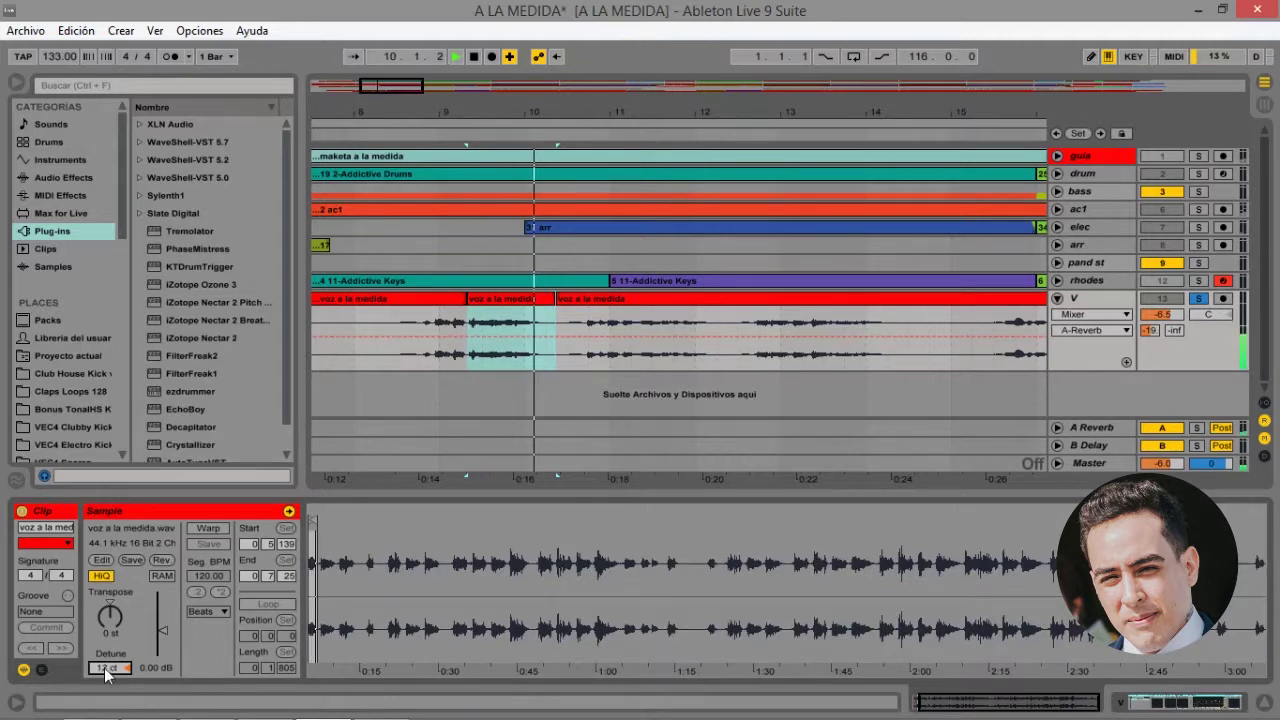
{"action": "left_click", "coordinate": [439, 357]}
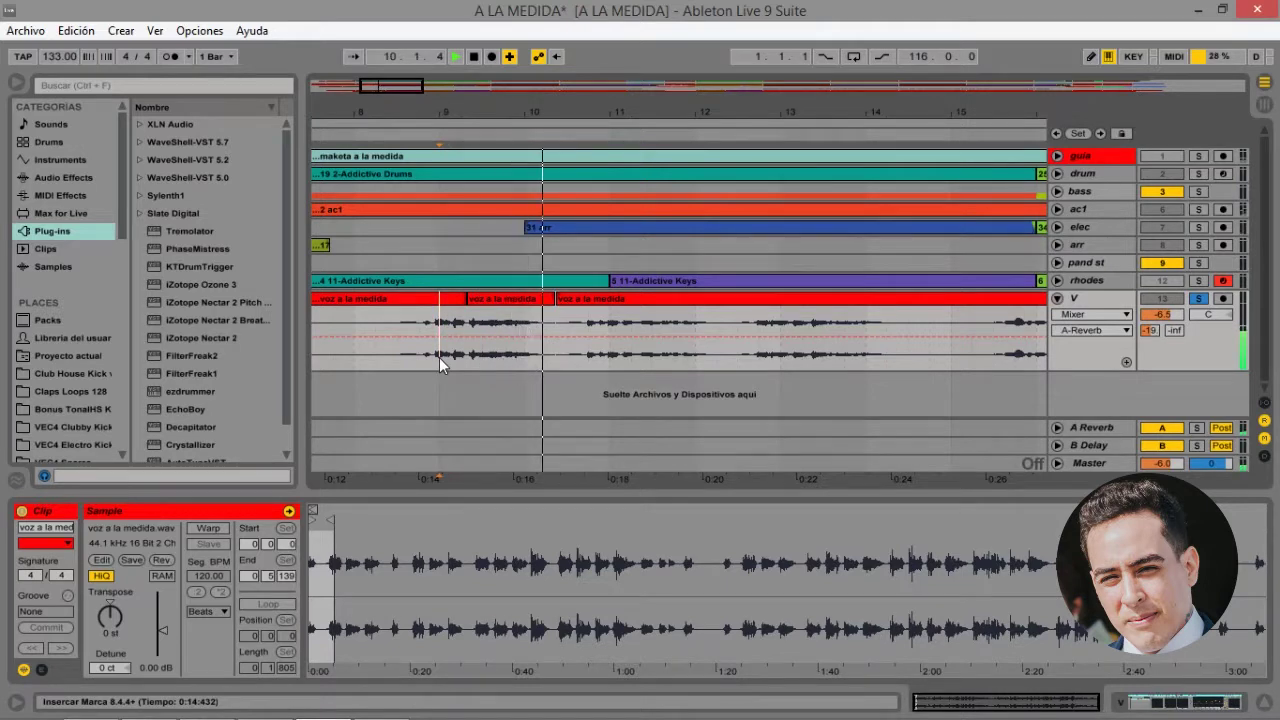
Step: Stop playback and select the split vocal clip between 9.2.2 and 10.2.2 to examine its Transpose and Detune settings
{"action": "key", "text": "space"}
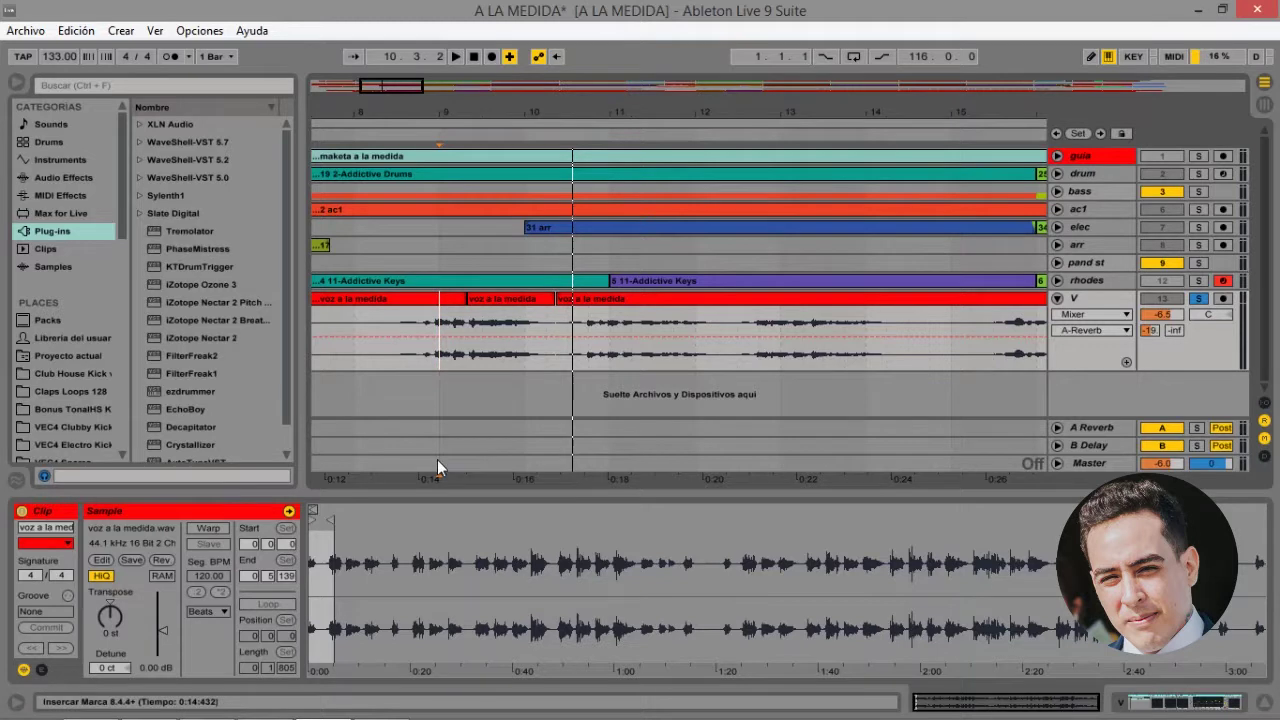
{"action": "left_click", "coordinate": [508, 295]}
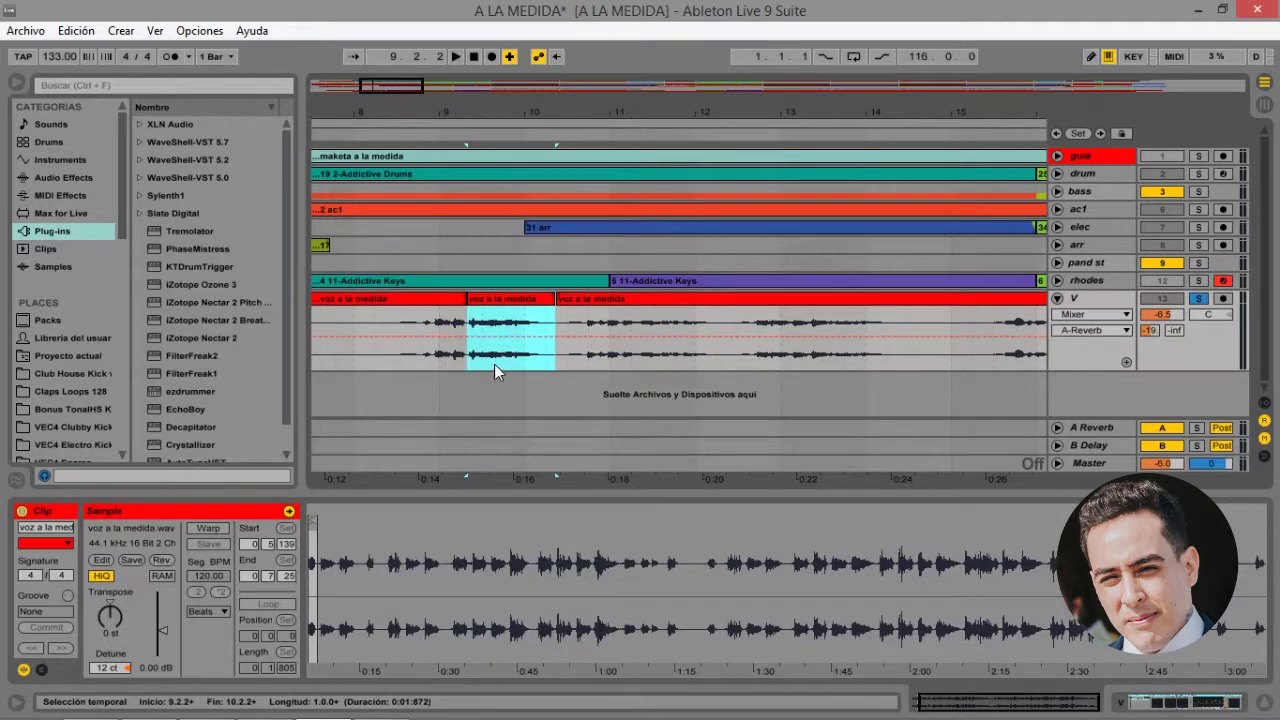
{"action": "mouse_move", "coordinate": [110, 718]}
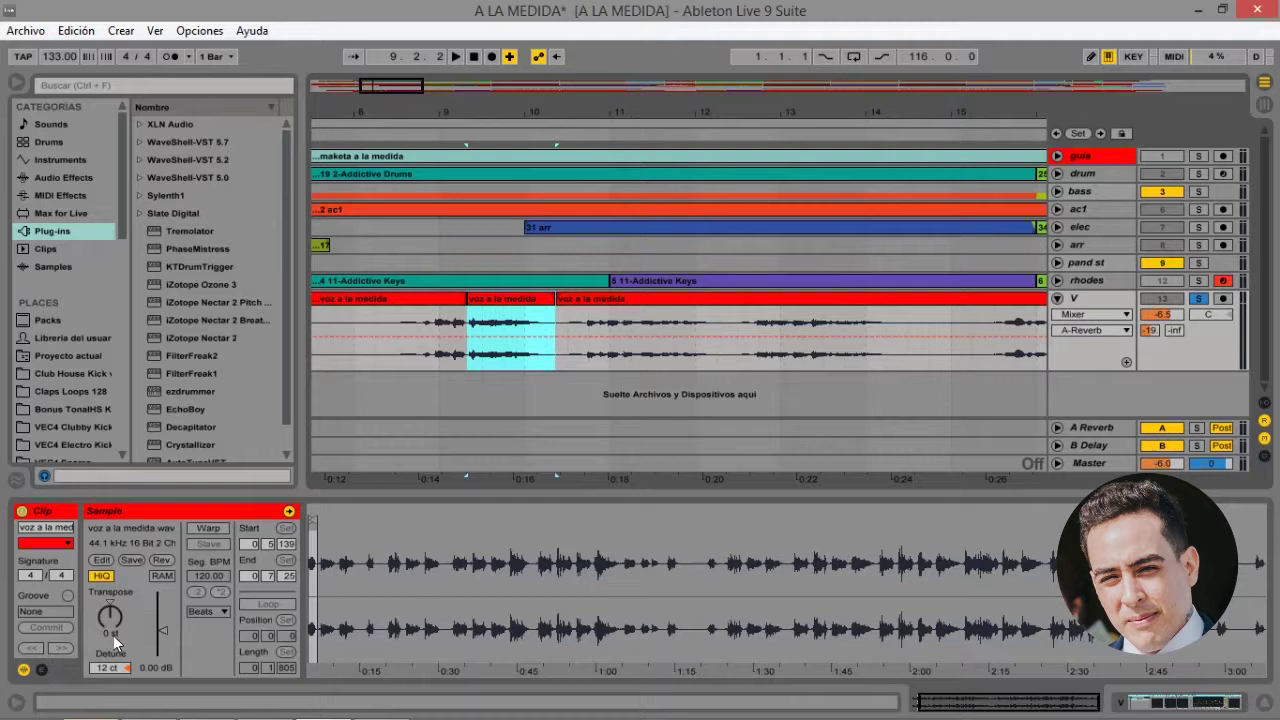
Step: Open the AutoTune plug-in from the effect rack of track V and set Retune to 0 and Tracking to 100
{"action": "double_click", "coordinate": [1088, 293]}
{"action": "left_click", "coordinate": [326, 510]}
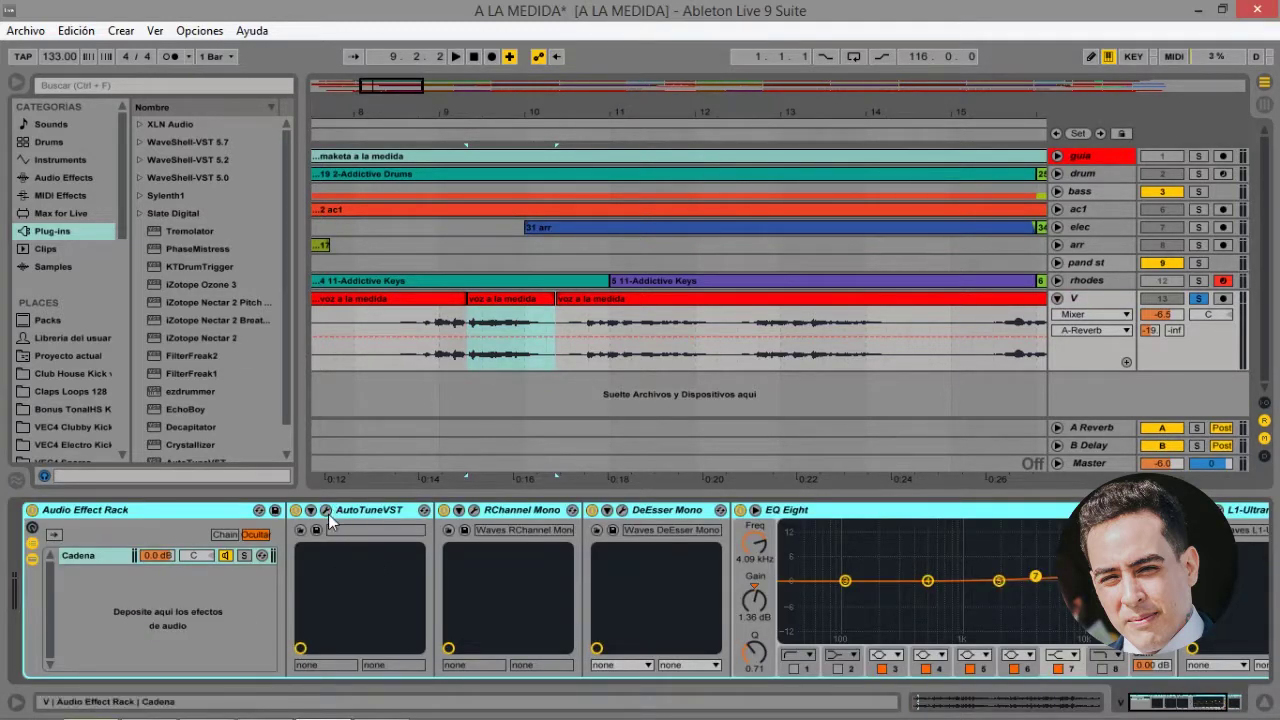
{"action": "left_click_drag", "start_coordinate": [118, 424], "coordinate": [128, 366]}
{"action": "left_click_drag", "start_coordinate": [259, 420], "coordinate": [268, 540]}
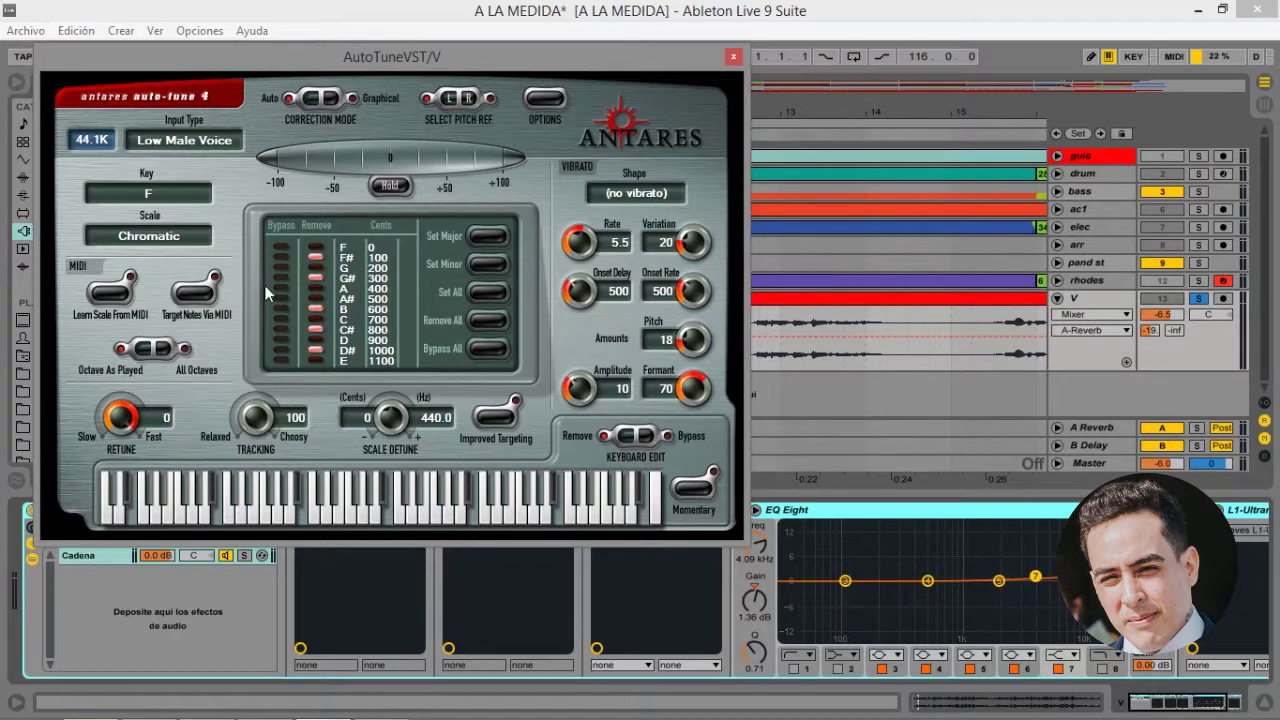
{"action": "mouse_move", "coordinate": [330, 706]}
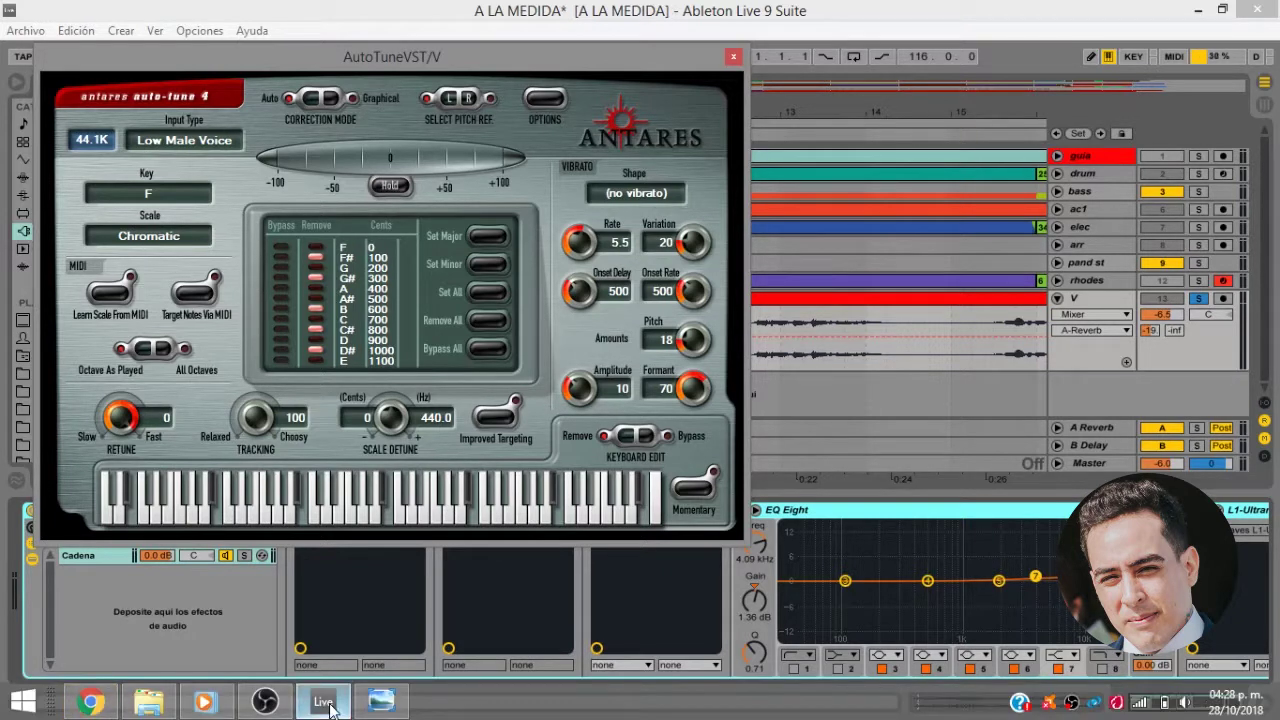